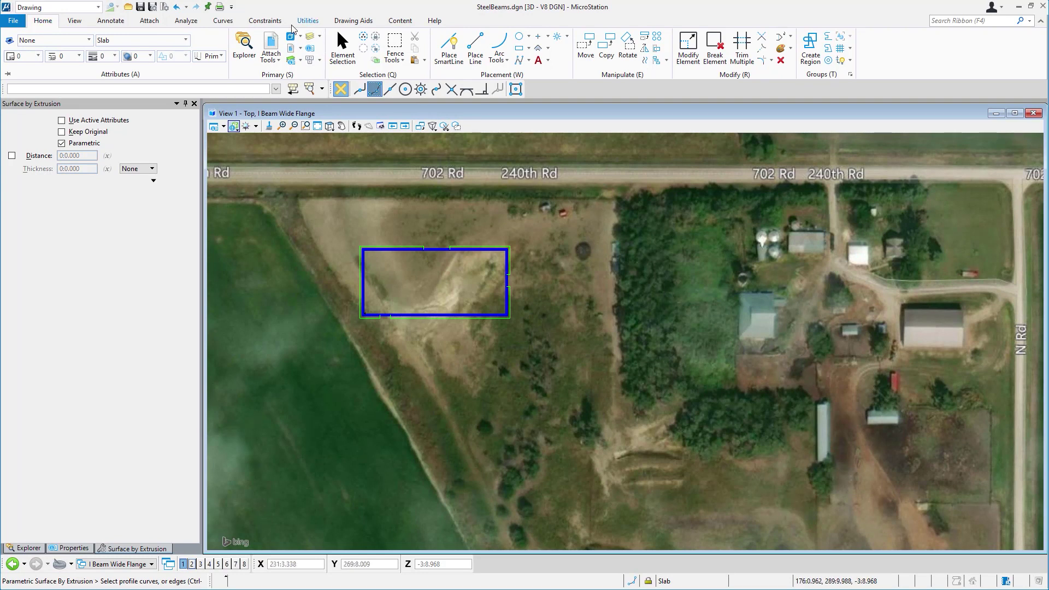
Switch the workflow to Modeling.
{"action": "left_click", "coordinate": [266, 22]}
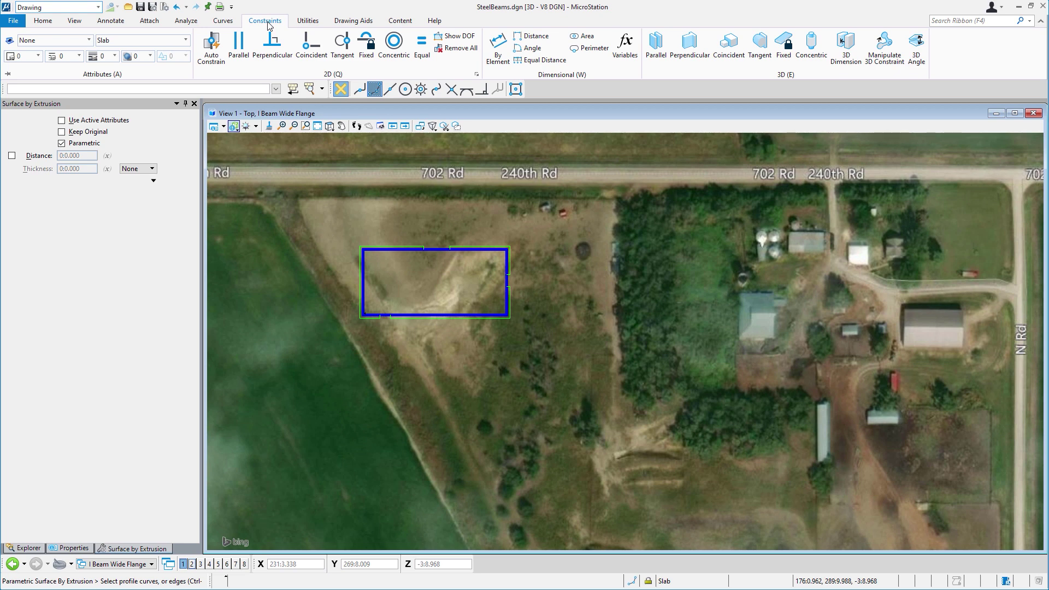
{"action": "left_click", "coordinate": [60, 7]}
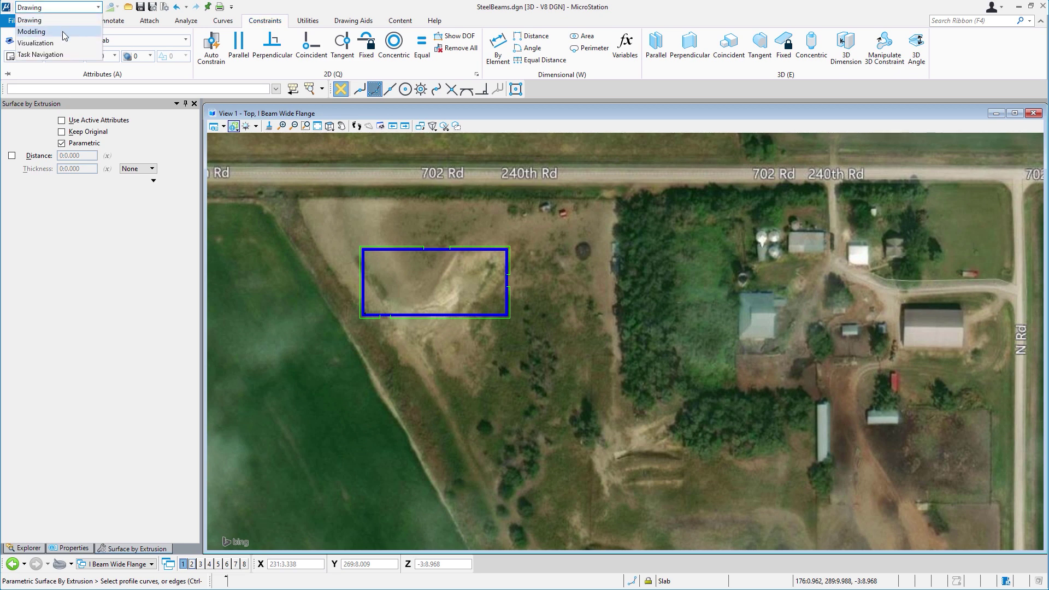
{"action": "left_click", "coordinate": [33, 26]}
Try the Slab and Extrude solid tools, browsing variables for their length without linking any.
{"action": "left_click", "coordinate": [131, 23]}
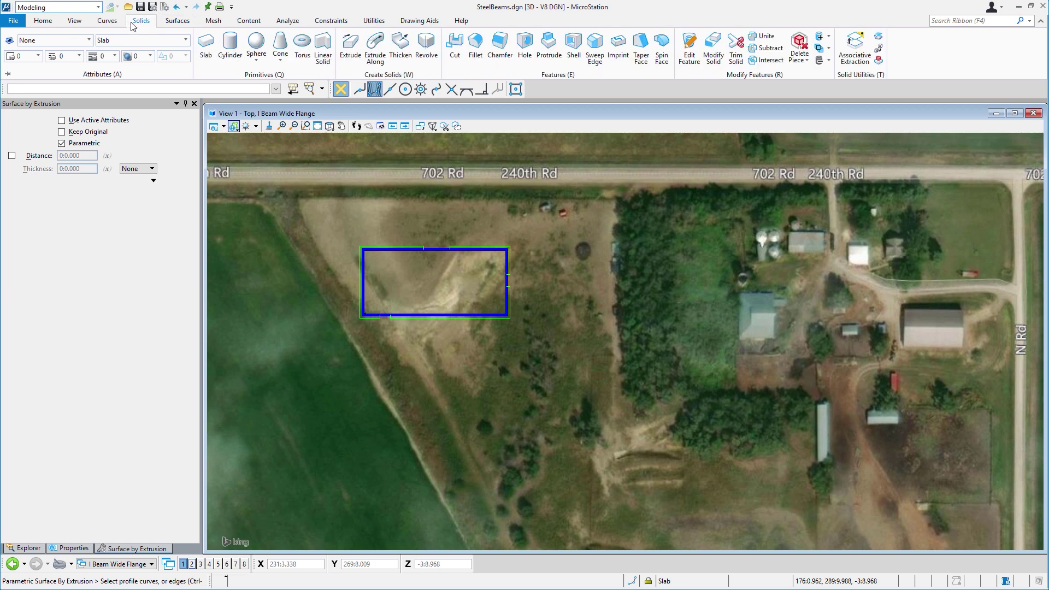
{"action": "left_click", "coordinate": [205, 46]}
{"action": "left_click", "coordinate": [12, 144]}
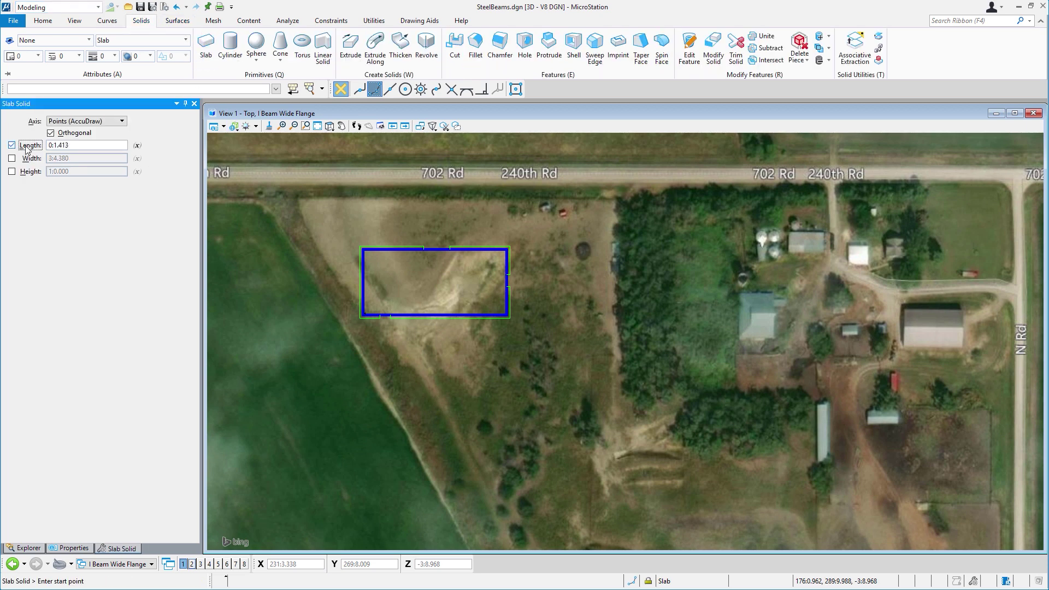
{"action": "left_click", "coordinate": [137, 145]}
{"action": "left_click", "coordinate": [231, 217]}
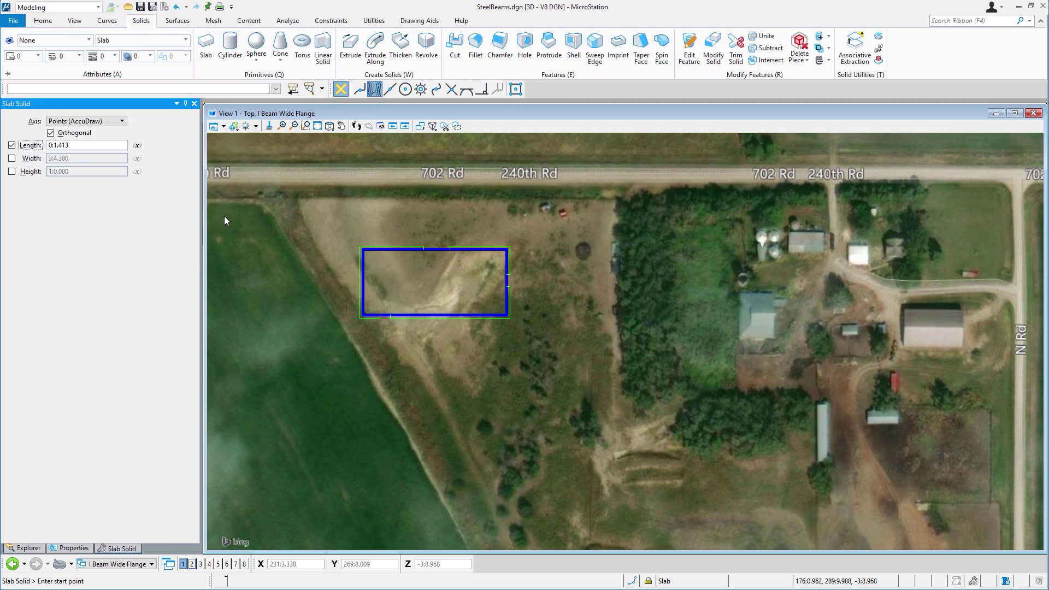
{"action": "left_click", "coordinate": [11, 145]}
{"action": "left_click", "coordinate": [351, 44]}
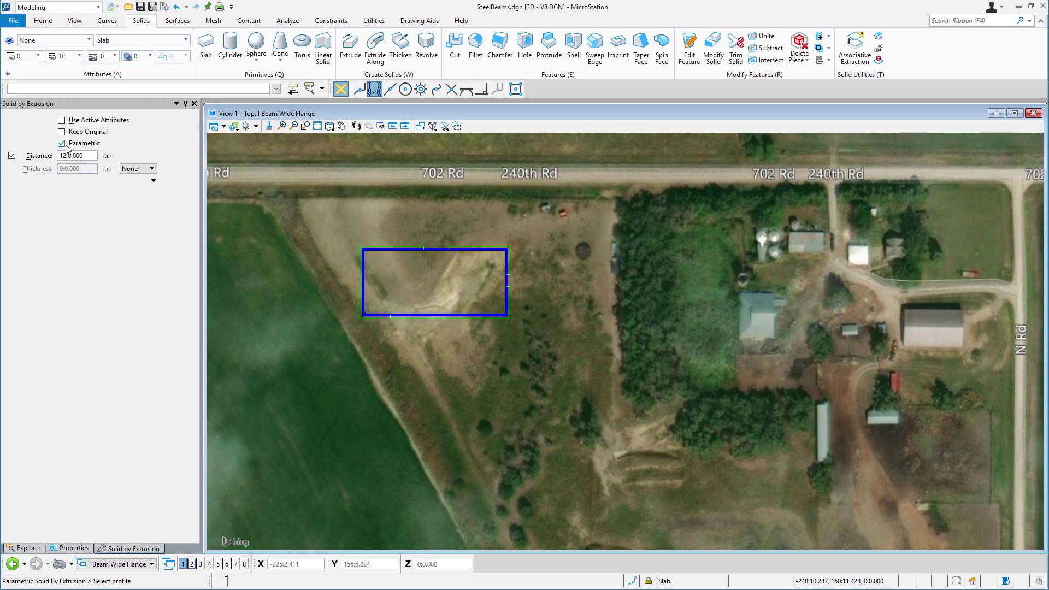
{"action": "left_click", "coordinate": [106, 157]}
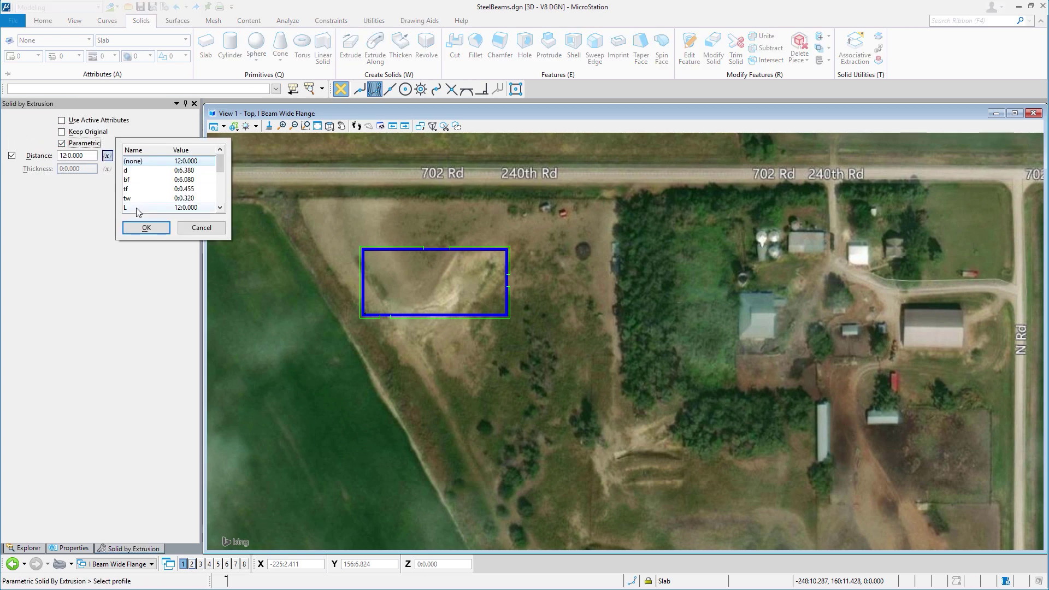
{"action": "left_click", "coordinate": [196, 228]}
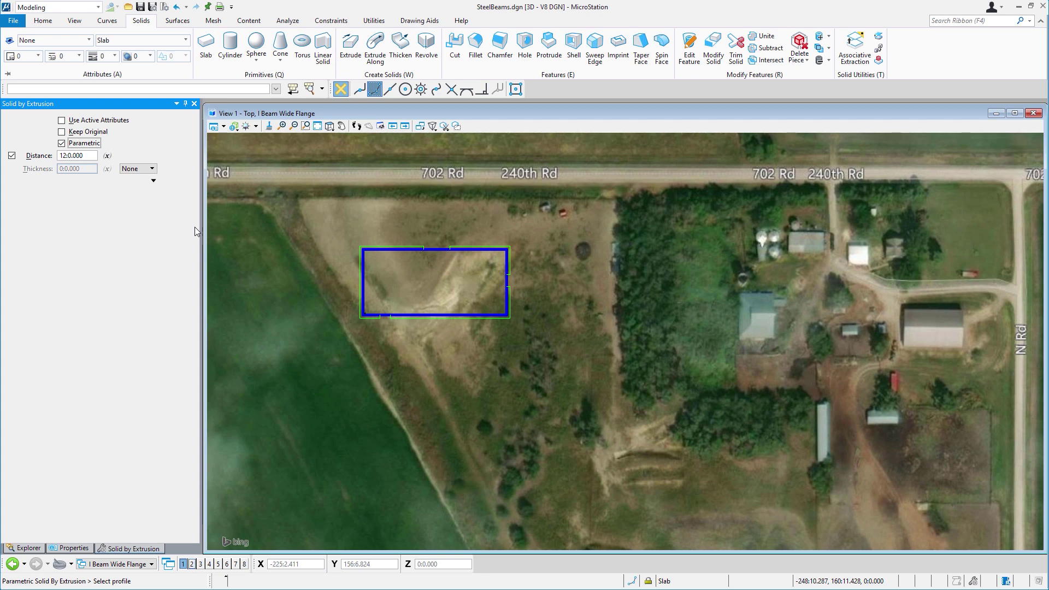
Start a parametric surface Extrude with the Distance option enabled, leaving it at 0:0.000.
{"action": "left_click", "coordinate": [177, 21]}
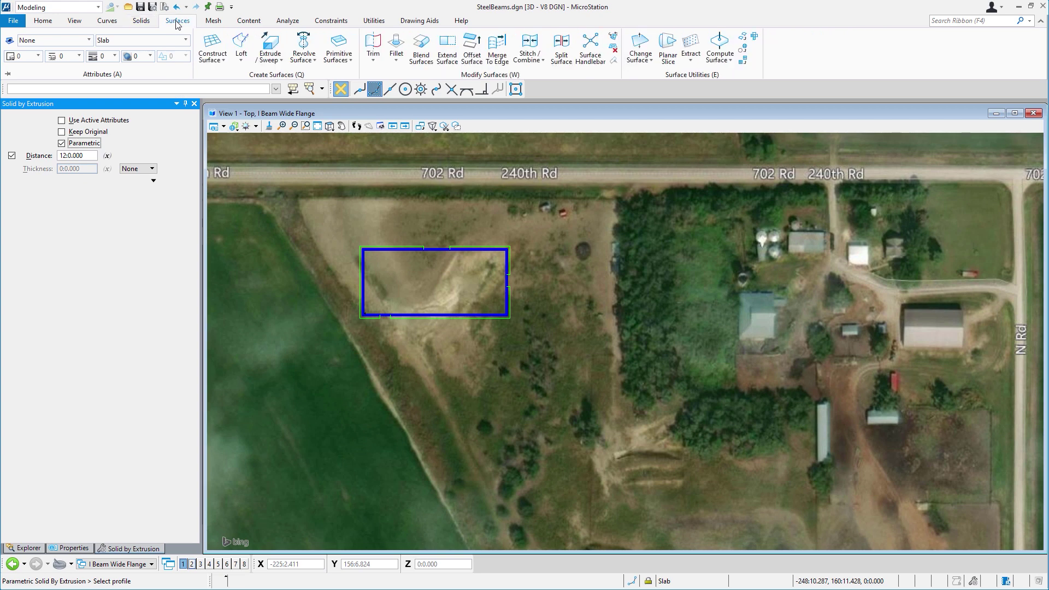
{"action": "left_click", "coordinate": [270, 54]}
{"action": "left_click", "coordinate": [276, 79]}
{"action": "left_click", "coordinate": [61, 143]}
{"action": "left_click", "coordinate": [62, 143]}
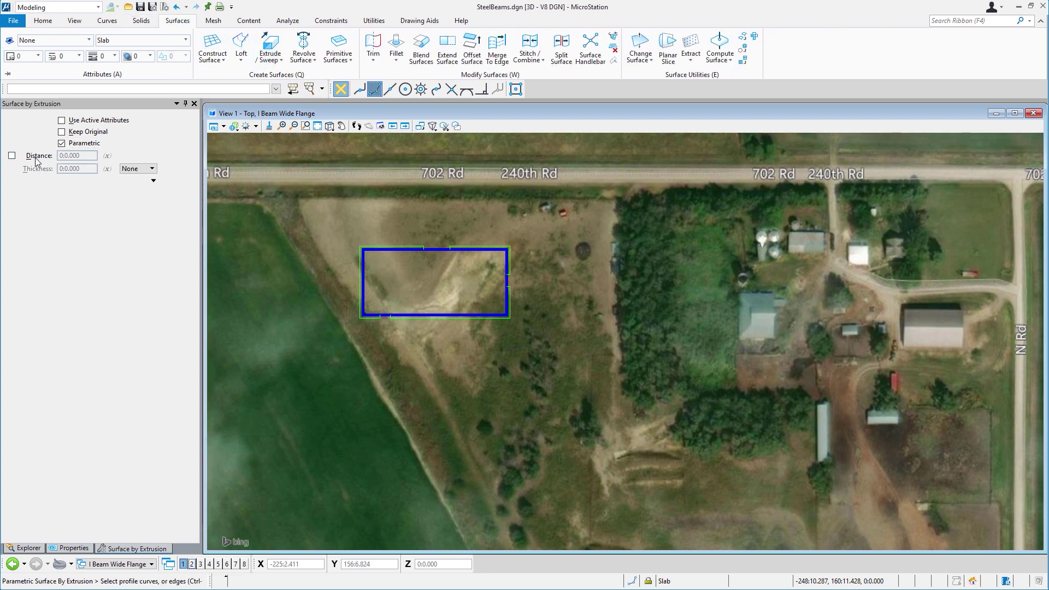
{"action": "left_click", "coordinate": [12, 156]}
{"action": "left_click", "coordinate": [107, 156]}
{"action": "left_click", "coordinate": [201, 227]}
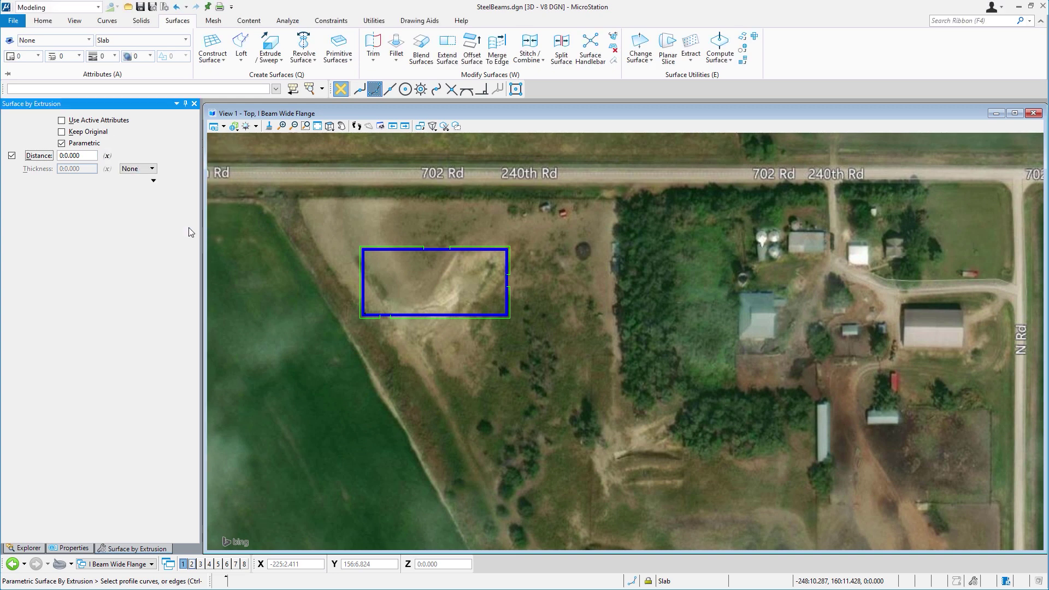
{"action": "left_click", "coordinate": [327, 22]}
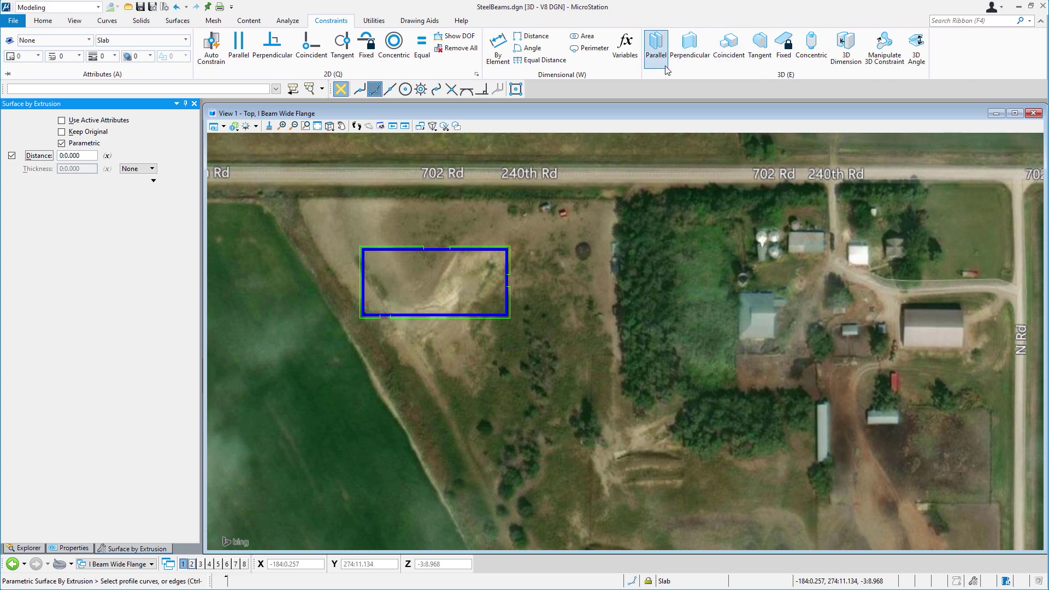
In the Variables dialog, review the W6x8.5 12ft variation's d, bf, tf, tw and L values.
{"action": "left_click", "coordinate": [627, 58]}
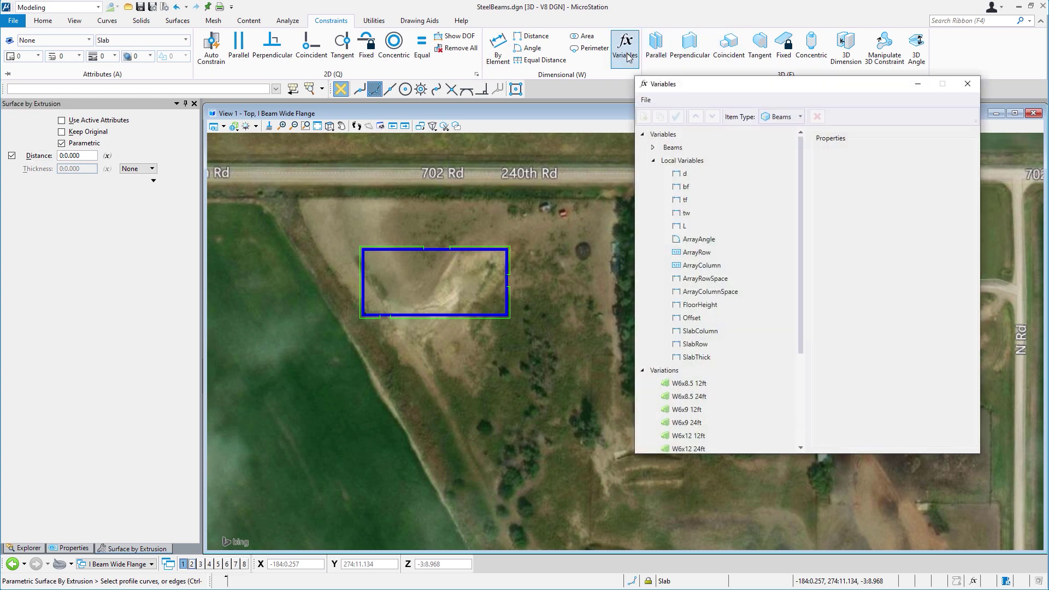
{"action": "left_click_drag", "start_coordinate": [803, 225], "coordinate": [812, 345]}
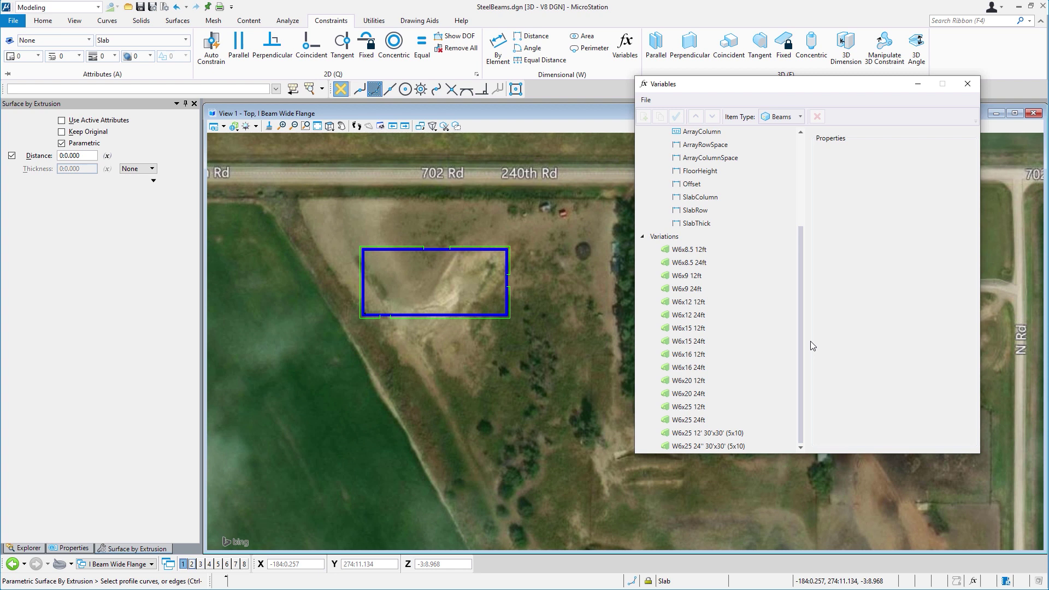
{"action": "left_click", "coordinate": [686, 250]}
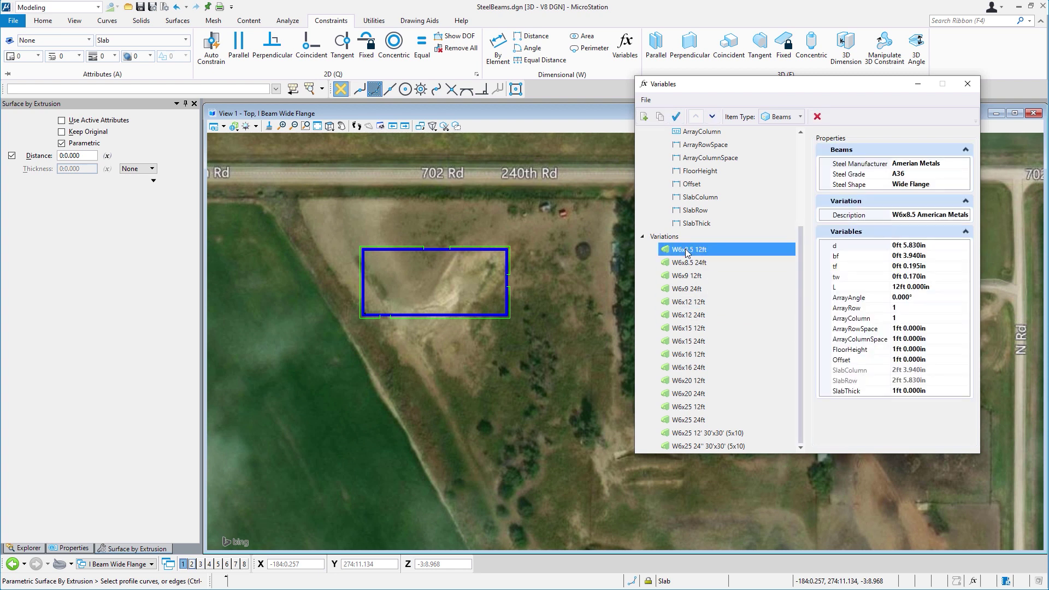
{"action": "left_click", "coordinate": [845, 246]}
{"action": "left_click", "coordinate": [844, 256]}
{"action": "left_click", "coordinate": [841, 268]}
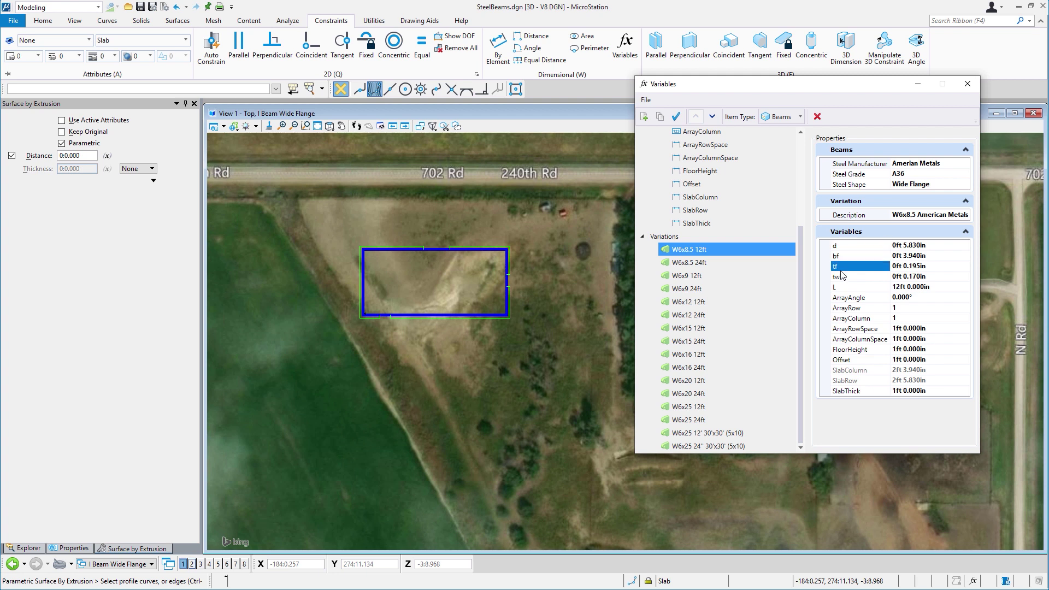
{"action": "left_click", "coordinate": [842, 277]}
{"action": "left_click", "coordinate": [842, 288]}
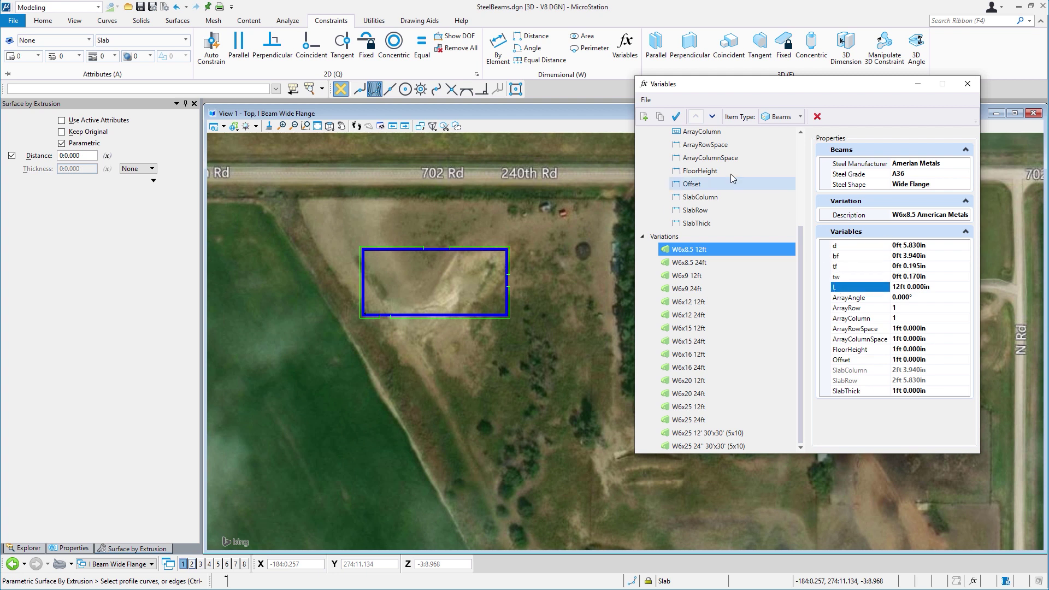
Check the active values of local variables d, bf, tf, tw and L, then close the dialog.
{"action": "scroll", "coordinate": [732, 178], "scroll_direction": "up", "scroll_amount": 4}
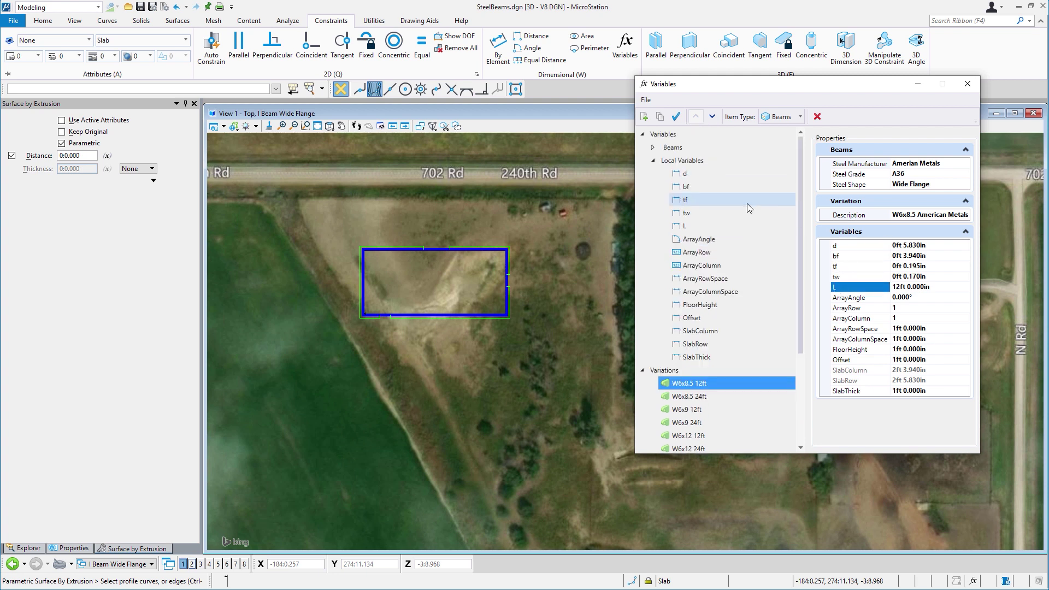
{"action": "left_click", "coordinate": [683, 173]}
{"action": "left_click", "coordinate": [695, 188]}
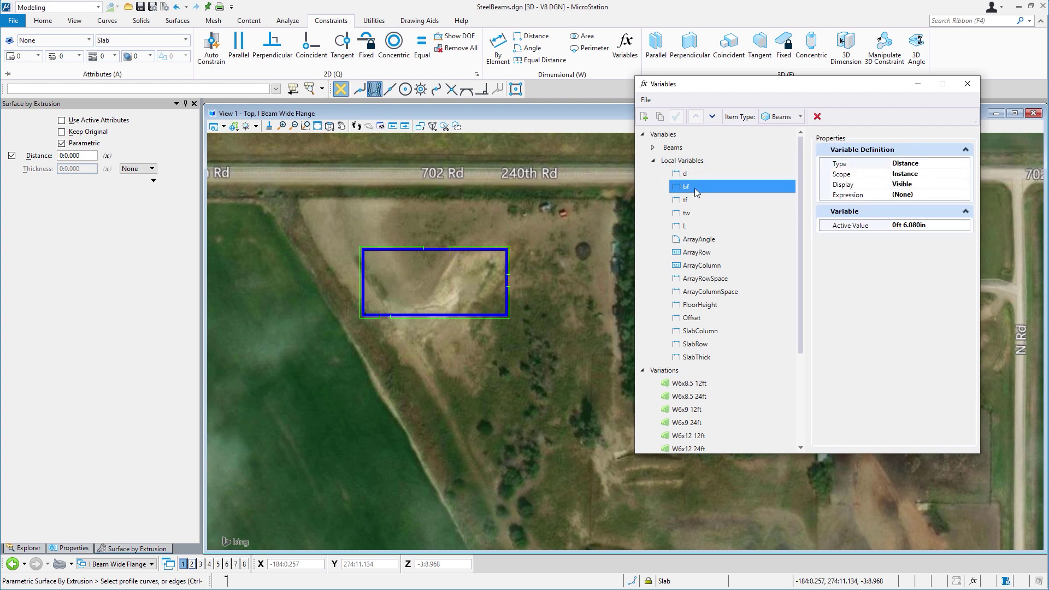
{"action": "left_click", "coordinate": [694, 201]}
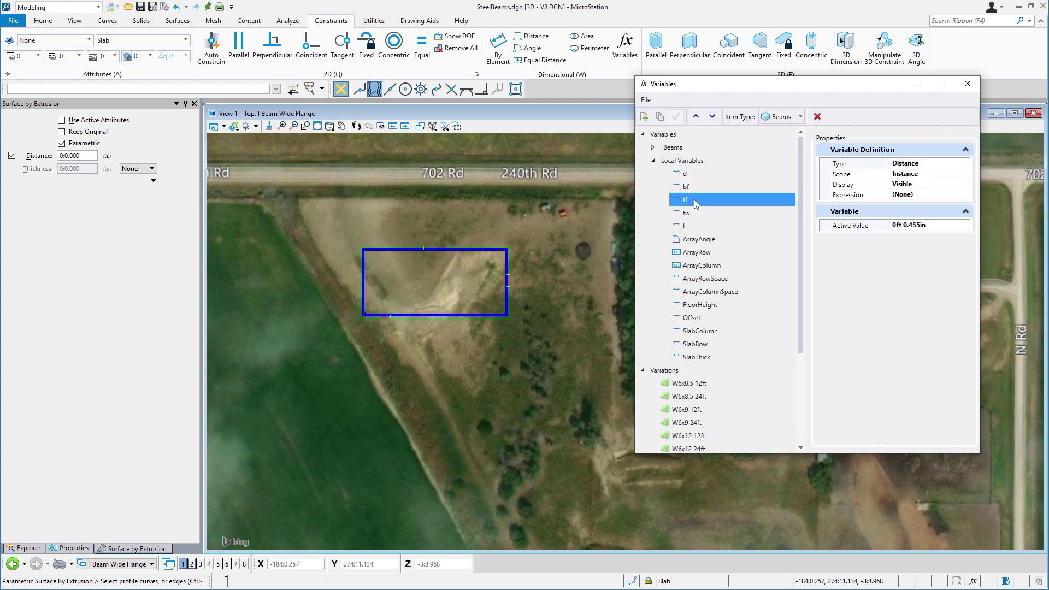
{"action": "left_click", "coordinate": [699, 214]}
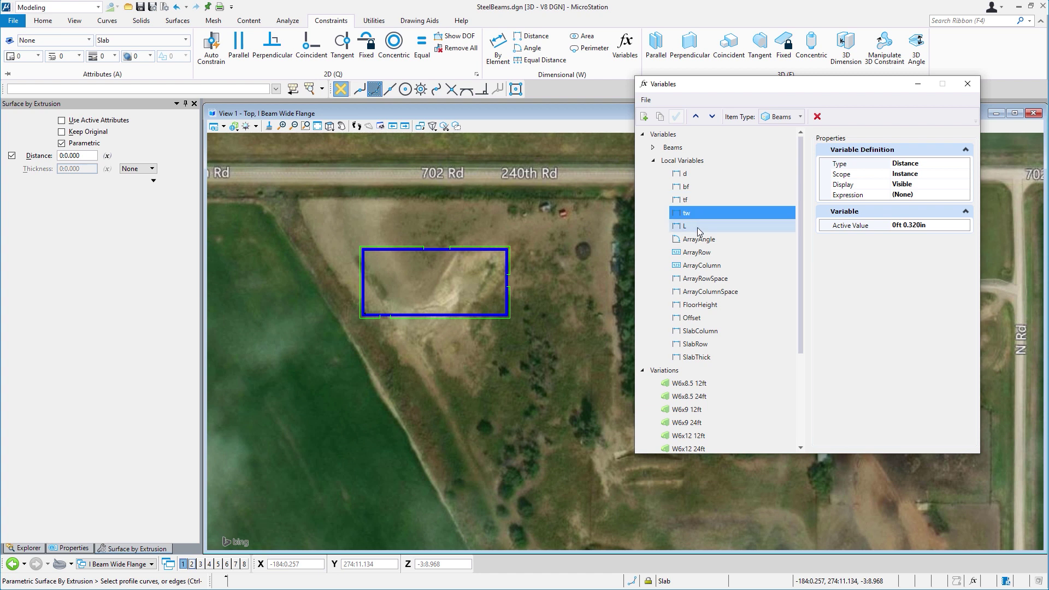
{"action": "left_click", "coordinate": [699, 226]}
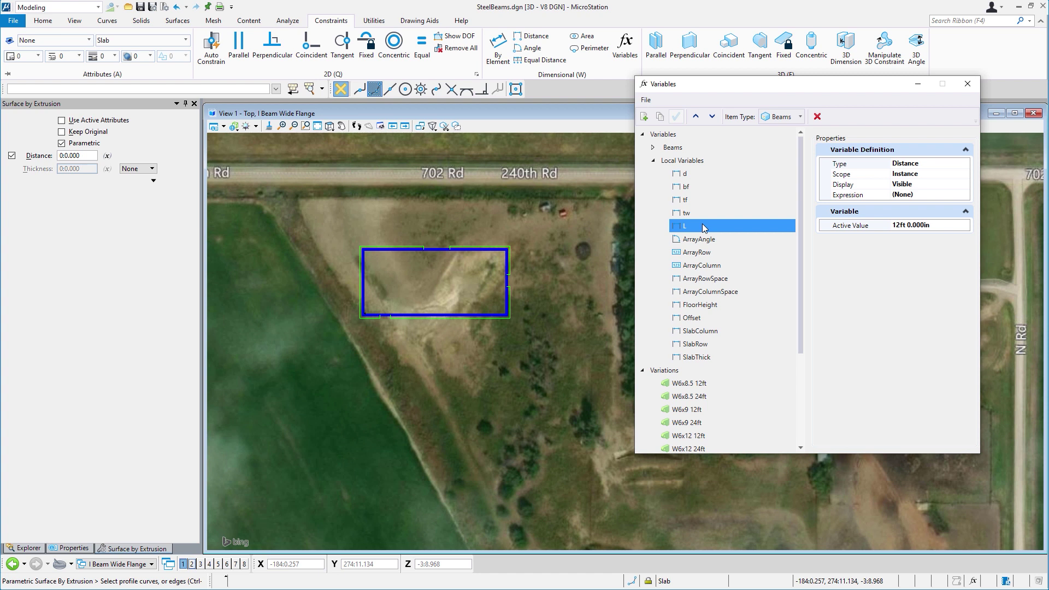
{"action": "left_click", "coordinate": [966, 85]}
Switch to the Single Angles Views model, start Place SmartLine, and open the Variables dialog.
{"action": "left_click", "coordinate": [115, 566]}
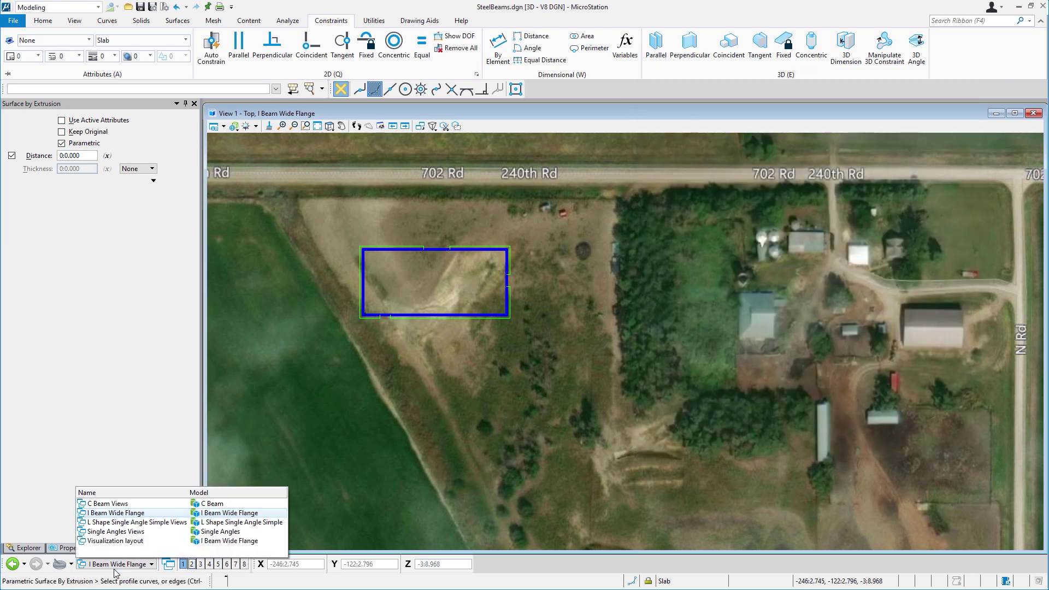
{"action": "left_click", "coordinate": [123, 531]}
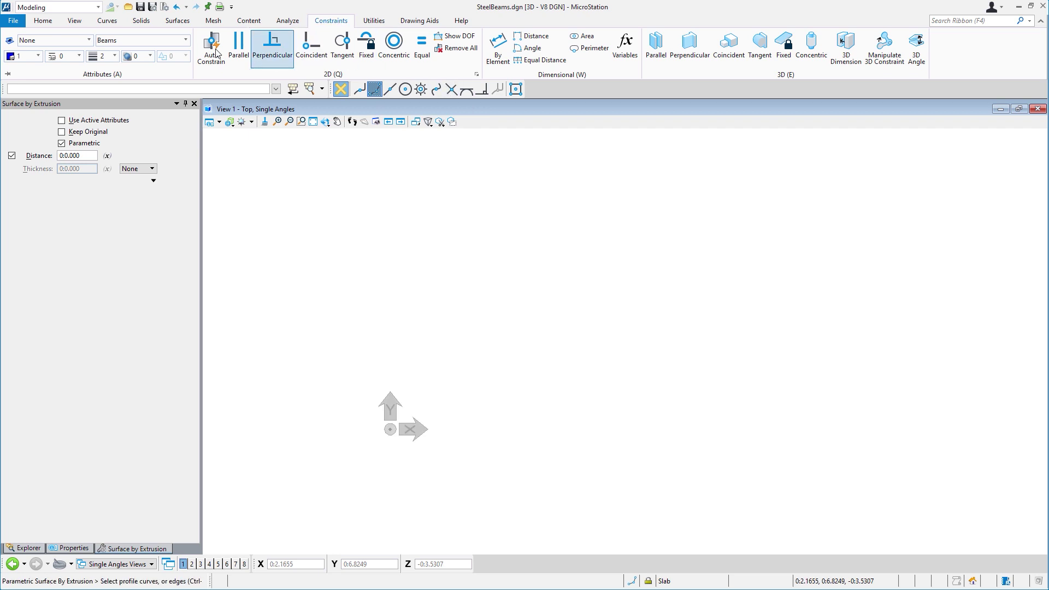
{"action": "left_click", "coordinate": [48, 22]}
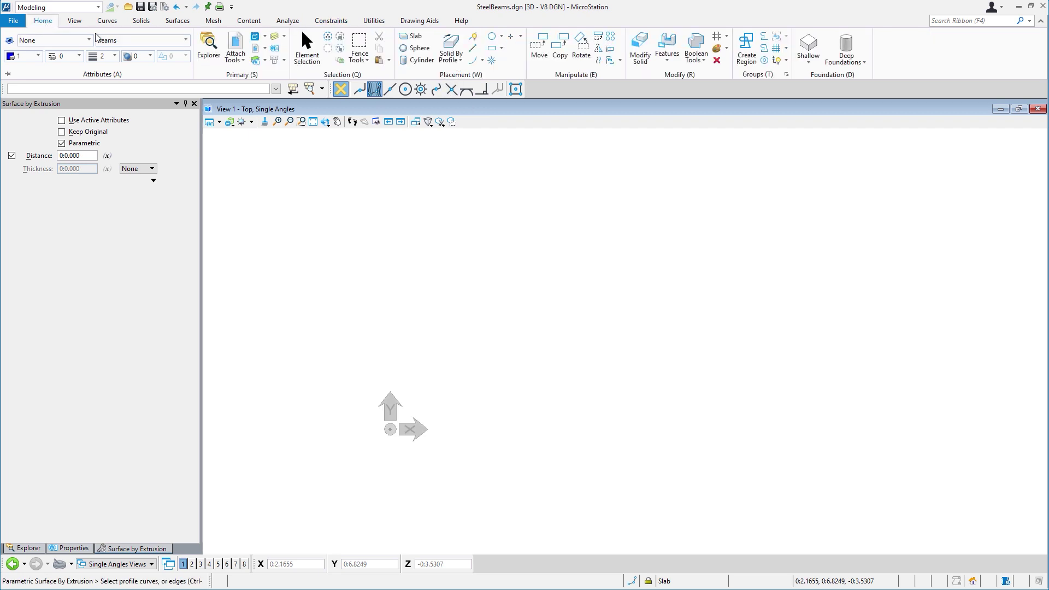
{"action": "left_click", "coordinate": [472, 36]}
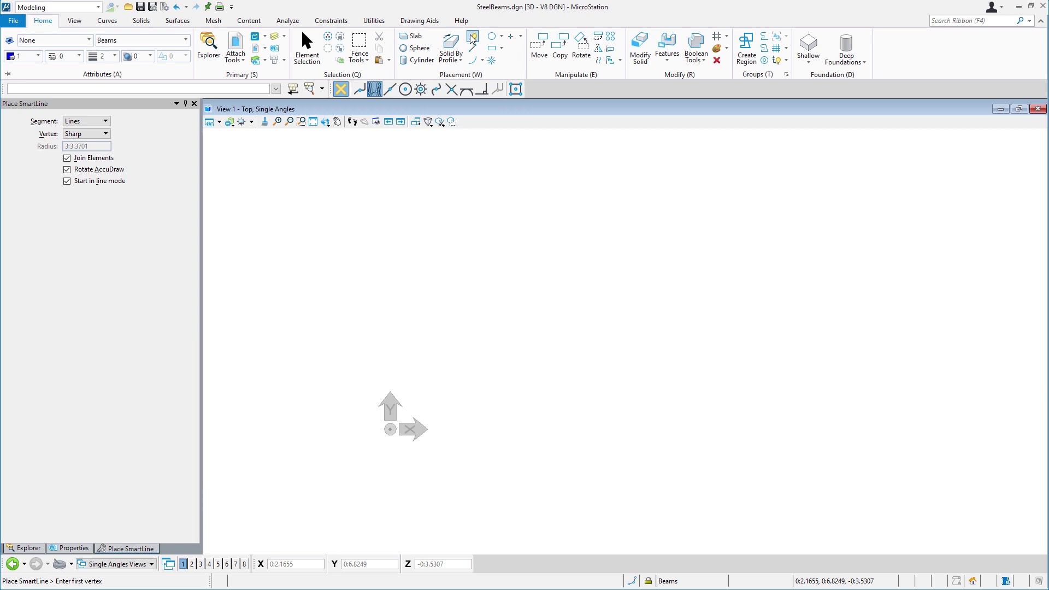
{"action": "left_click", "coordinate": [332, 26]}
{"action": "left_click", "coordinate": [626, 49]}
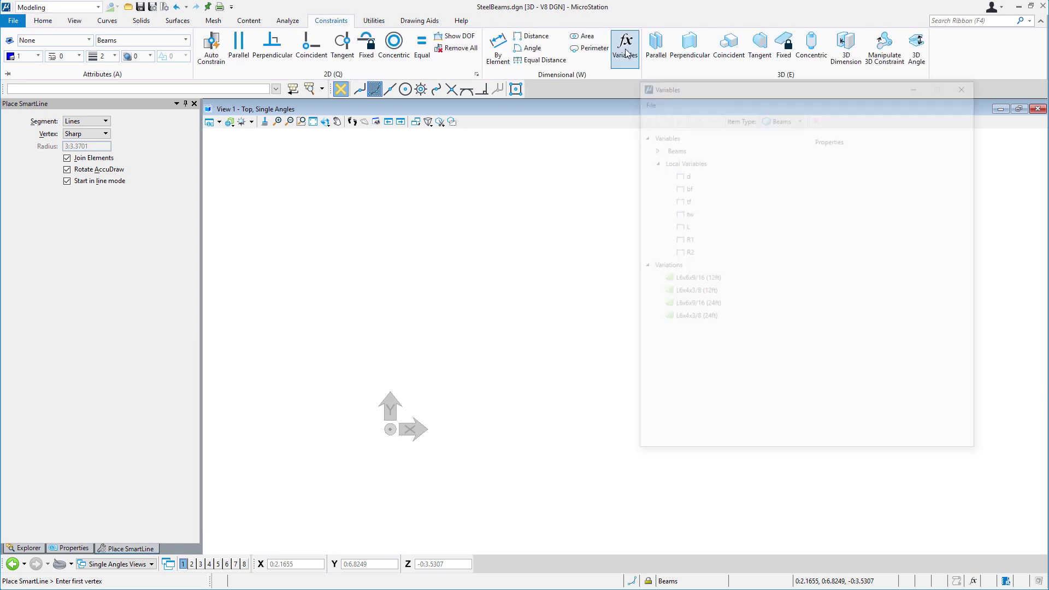
Review the four variations: L6x6x9/16 and L6x4x3/8 at both 12ft and 24ft.
{"action": "left_click", "coordinate": [700, 282]}
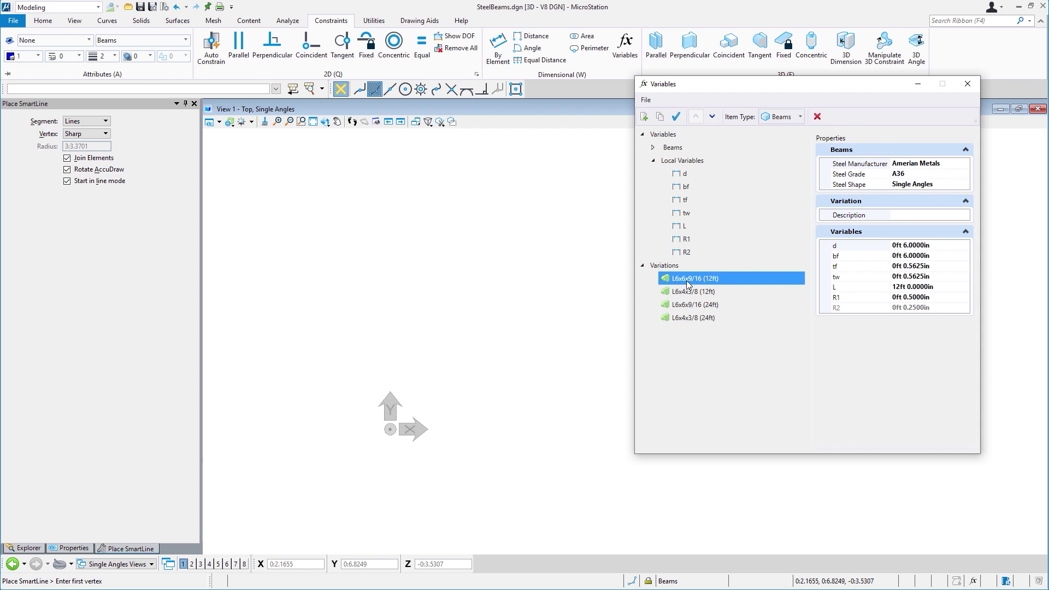
{"action": "left_click", "coordinate": [692, 293]}
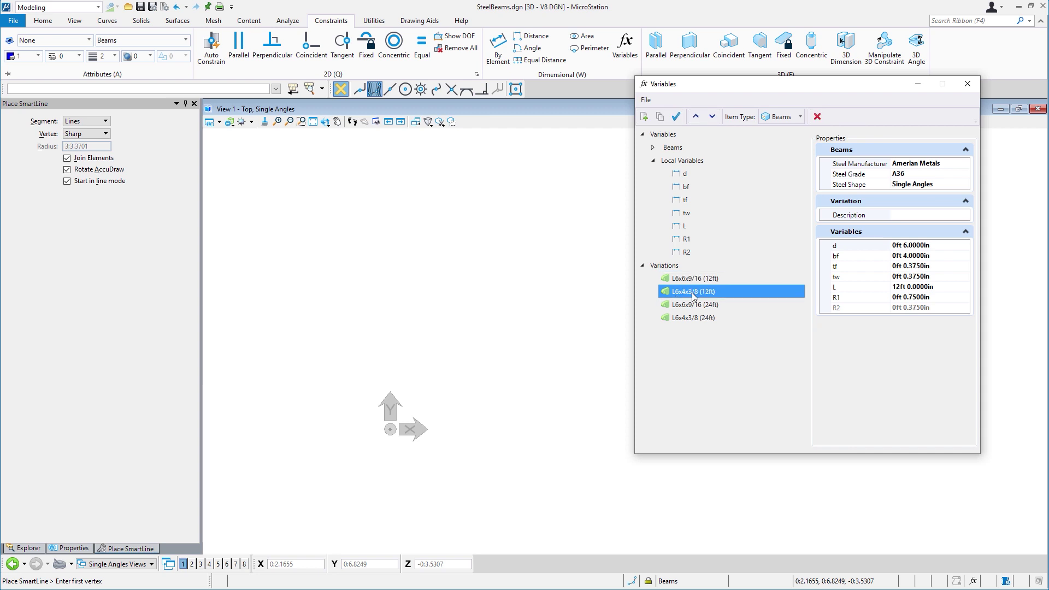
{"action": "left_click", "coordinate": [698, 306]}
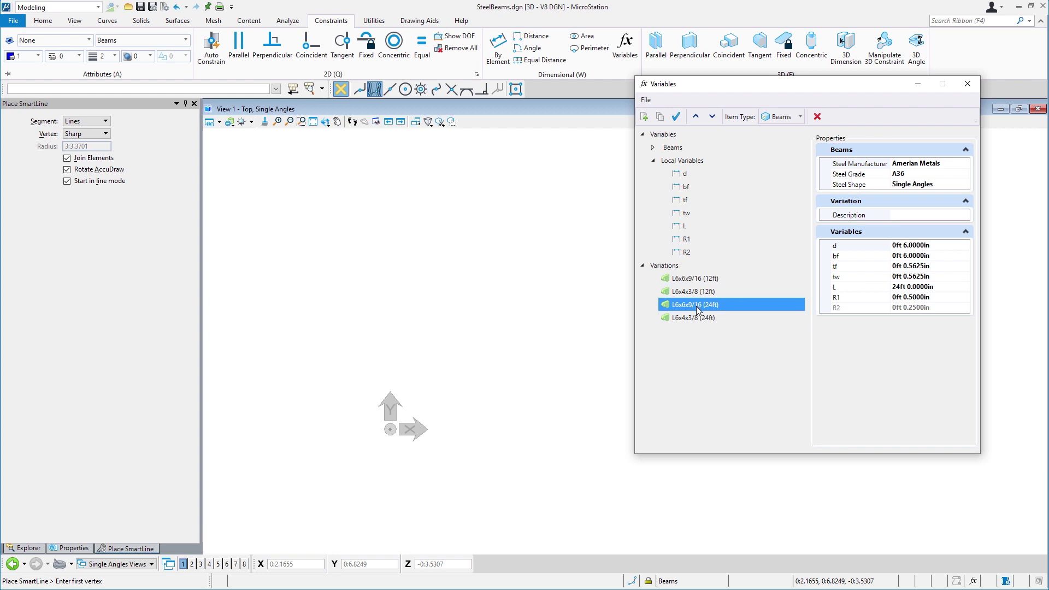
{"action": "left_click", "coordinate": [698, 319]}
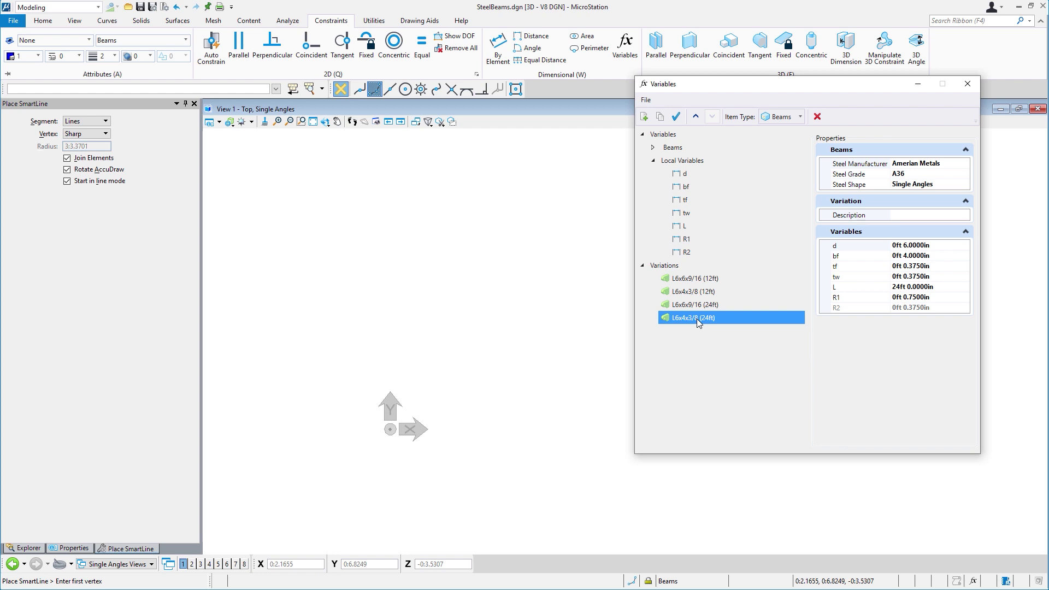
Inspect the definitions of local variables d, bf, tf, tw and L, then close the Variables dialog.
{"action": "left_click", "coordinate": [710, 175]}
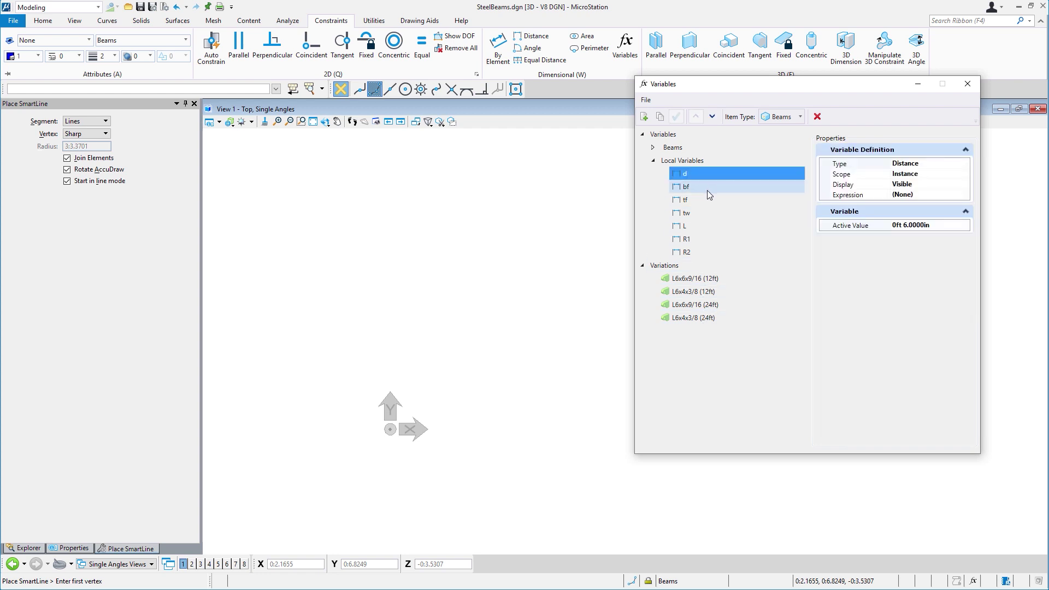
{"action": "left_click", "coordinate": [706, 190]}
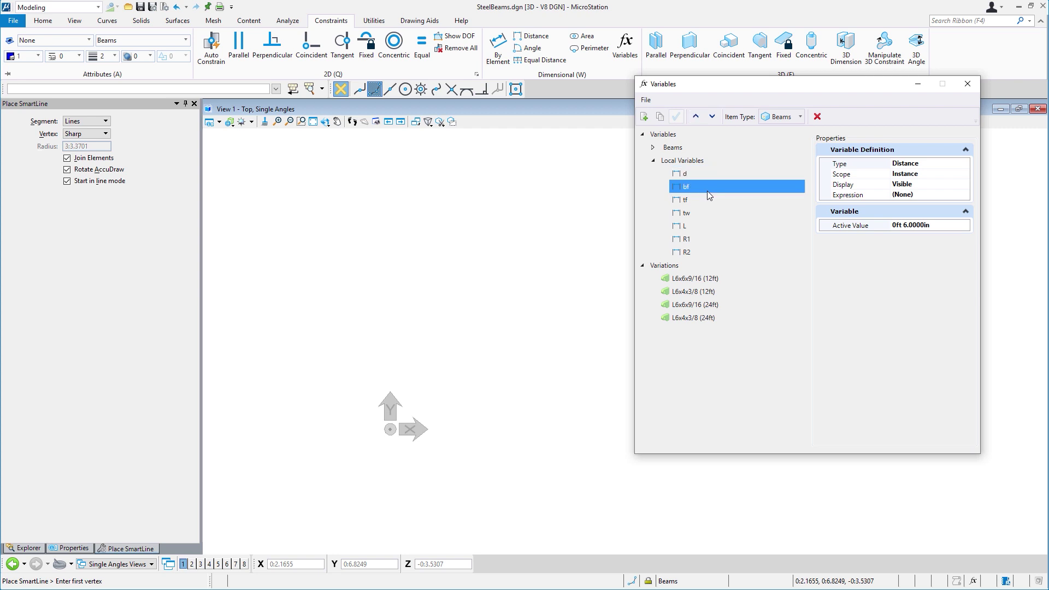
{"action": "left_click", "coordinate": [706, 201]}
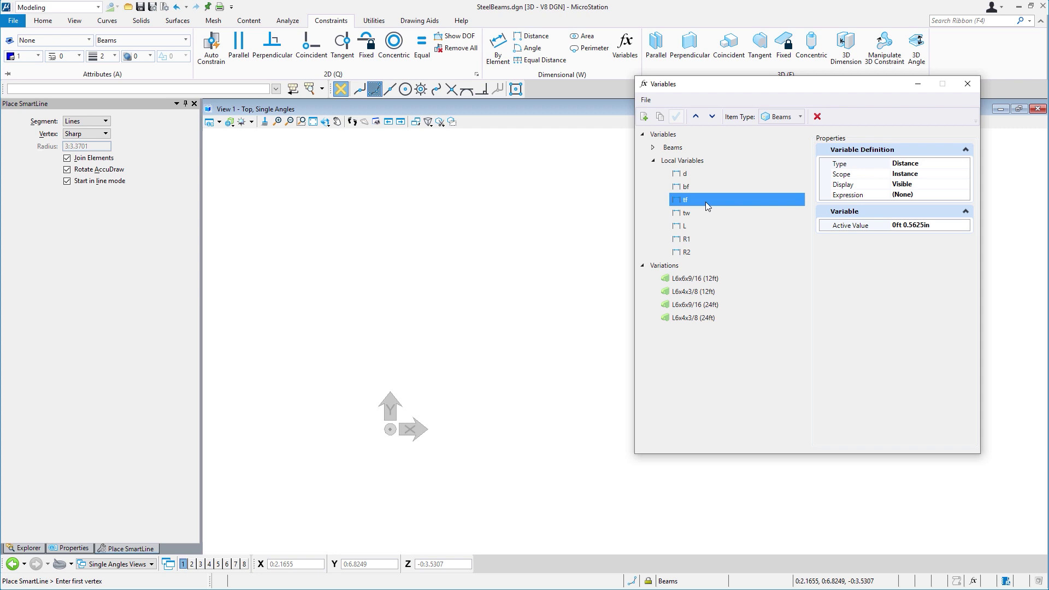
{"action": "left_click", "coordinate": [700, 215]}
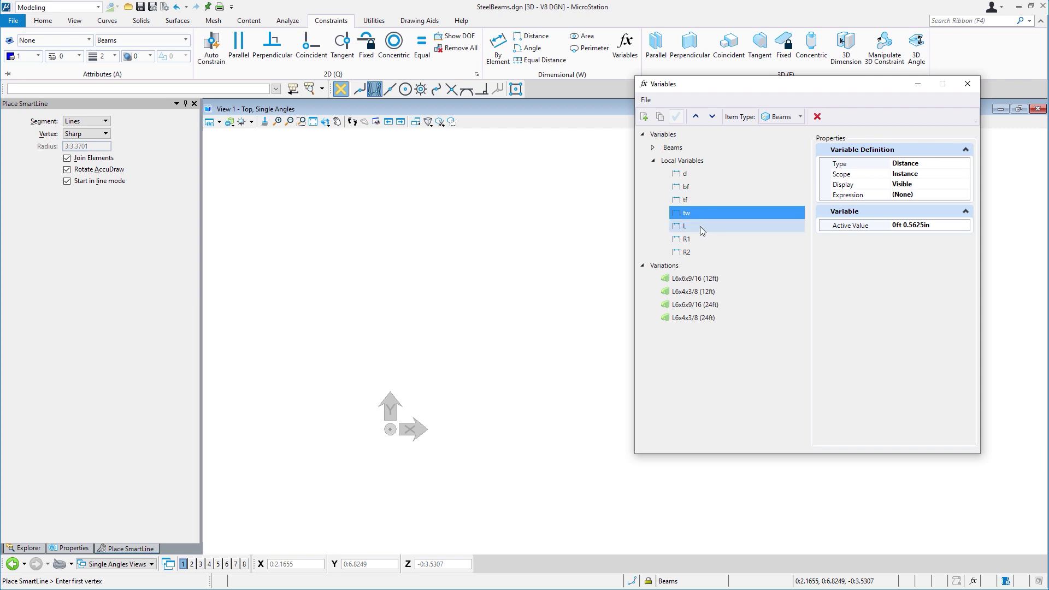
{"action": "left_click", "coordinate": [699, 226]}
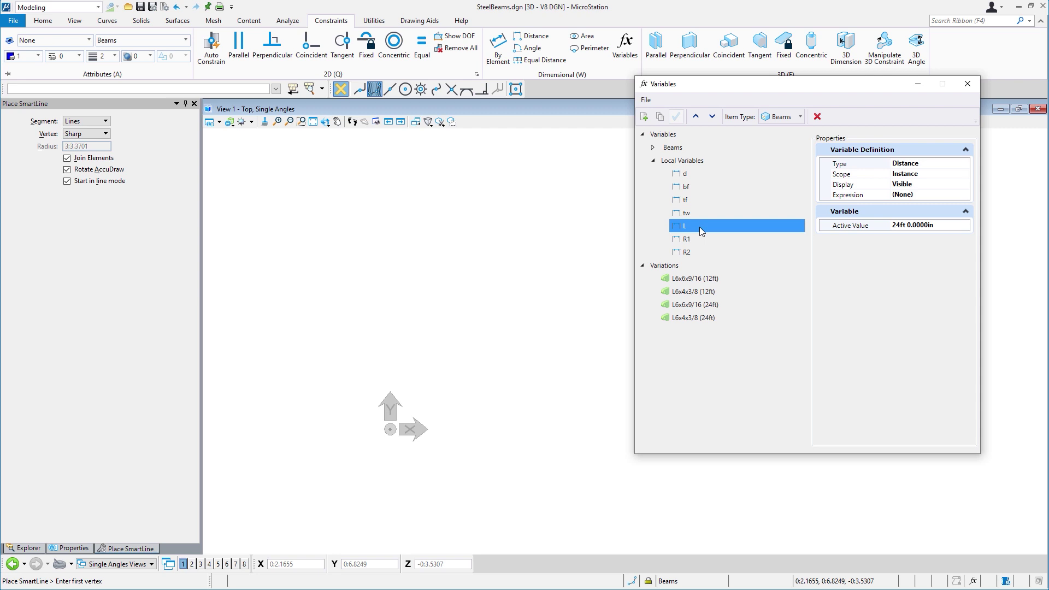
{"action": "left_click", "coordinate": [710, 293]}
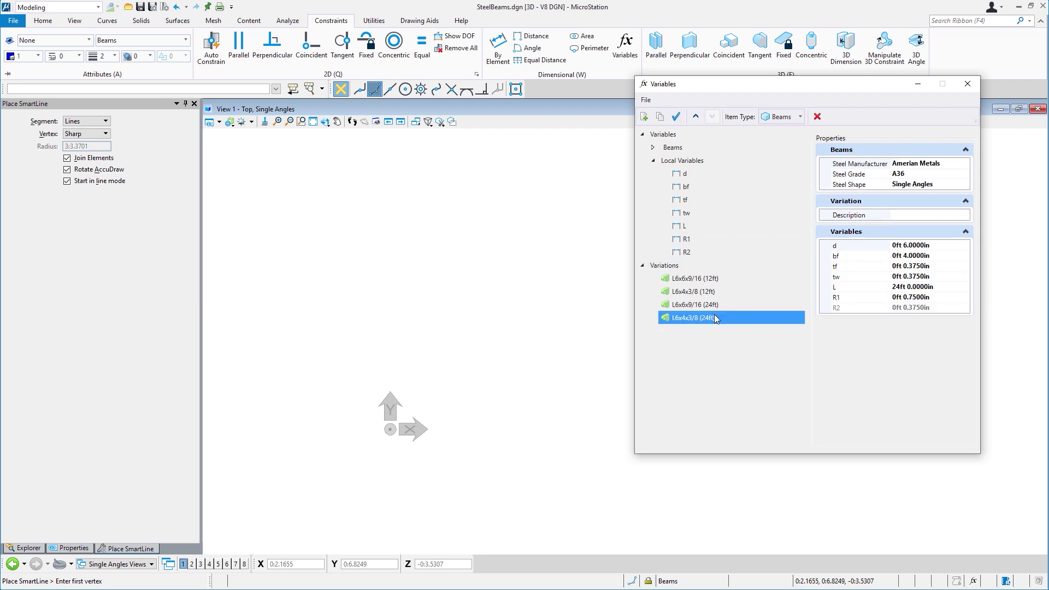
{"action": "left_click", "coordinate": [967, 84]}
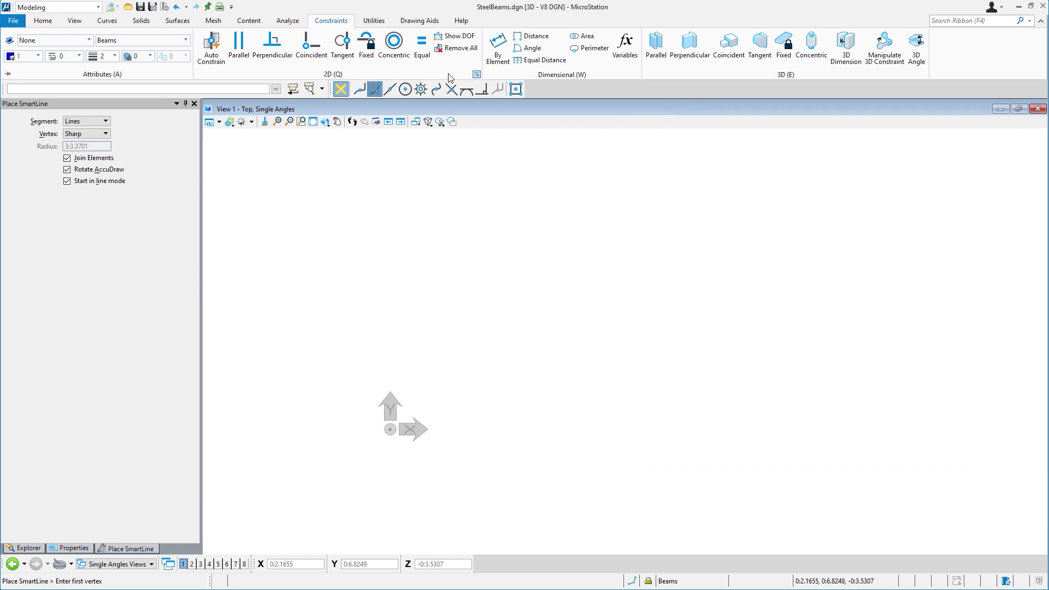
{"action": "left_click", "coordinate": [43, 21]}
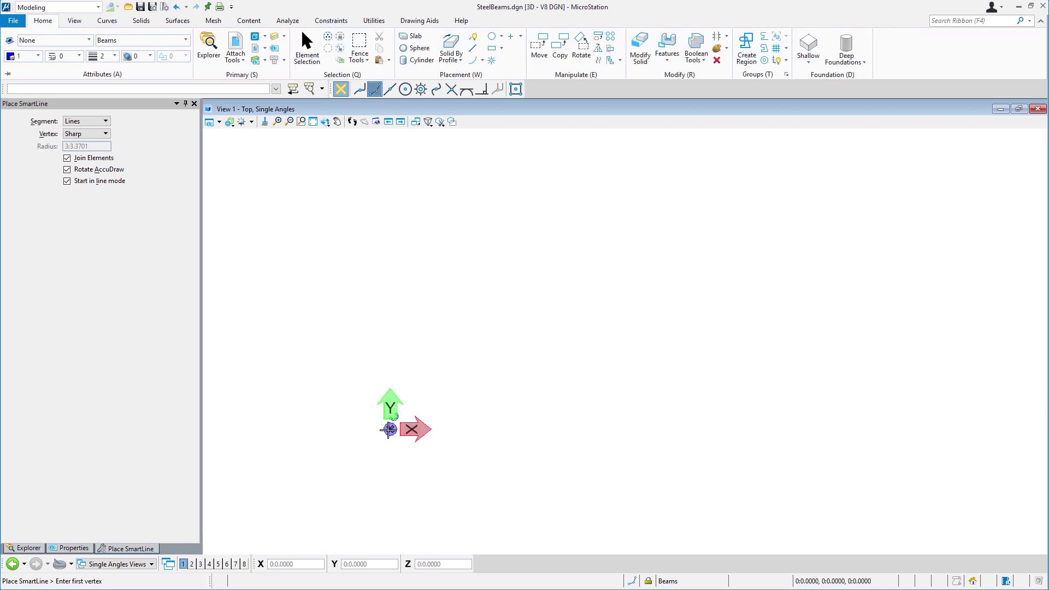
Draw the closed L-shaped angle outline with SmartLine, starting at the origin.
{"action": "left_click", "coordinate": [390, 429]}
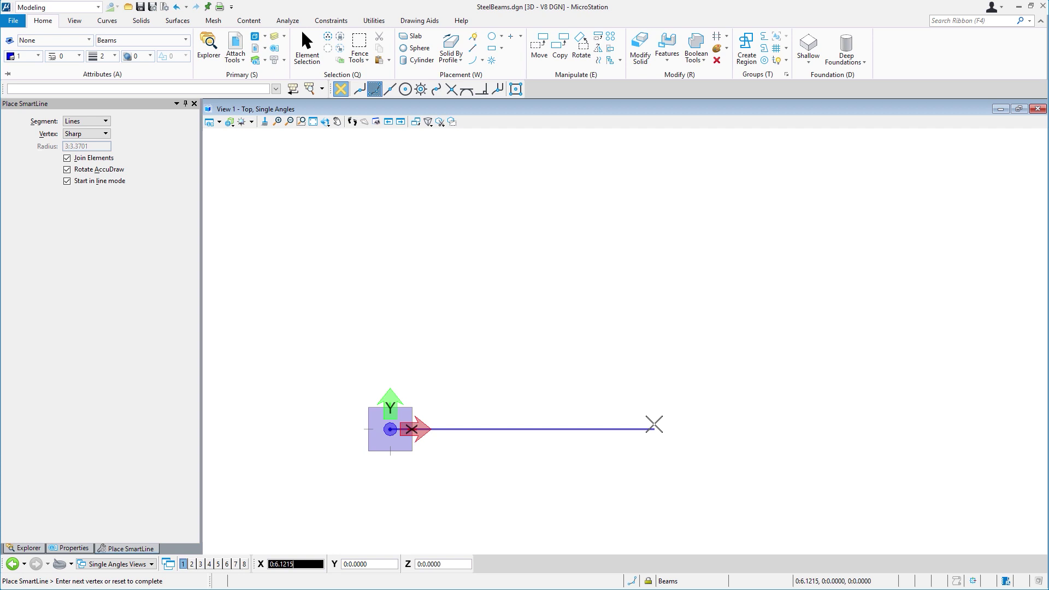
{"action": "left_click", "coordinate": [654, 429]}
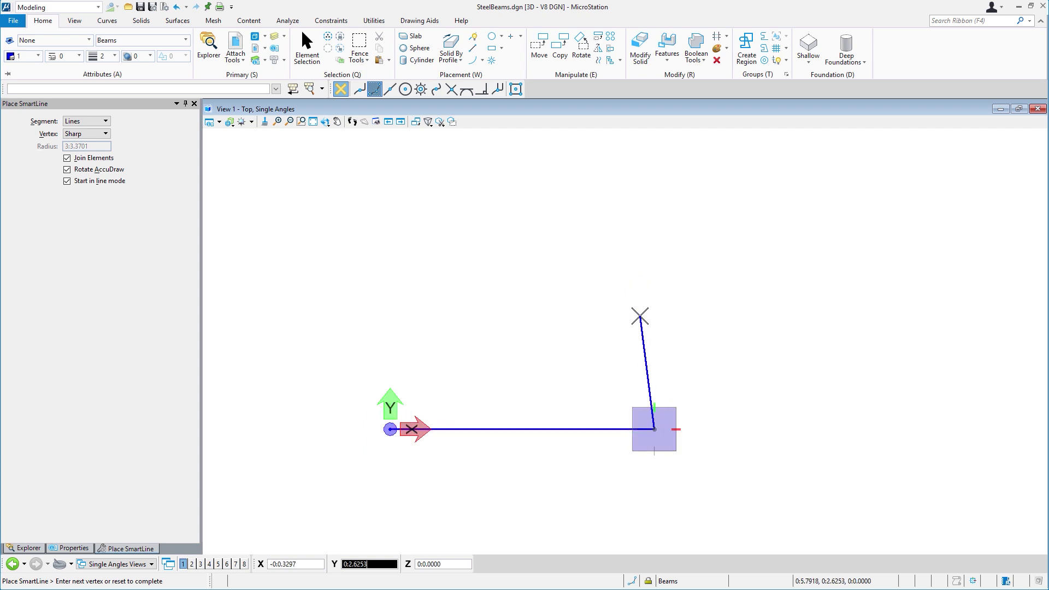
{"action": "left_click", "coordinate": [640, 316]}
{"action": "left_click", "coordinate": [447, 376]}
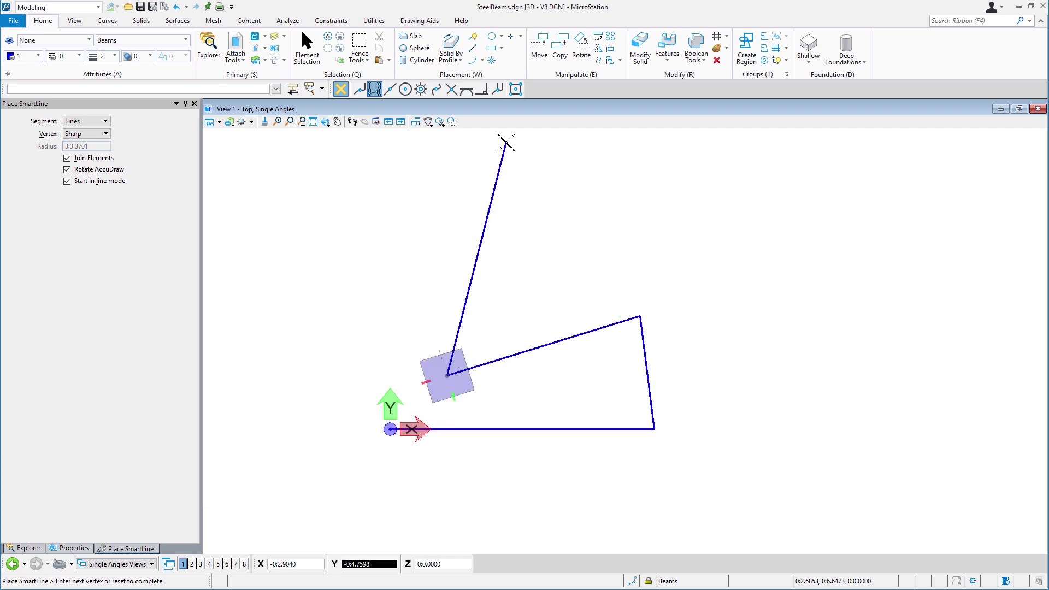
{"action": "scroll", "coordinate": [475, 257], "scroll_direction": "down", "scroll_amount": 5}
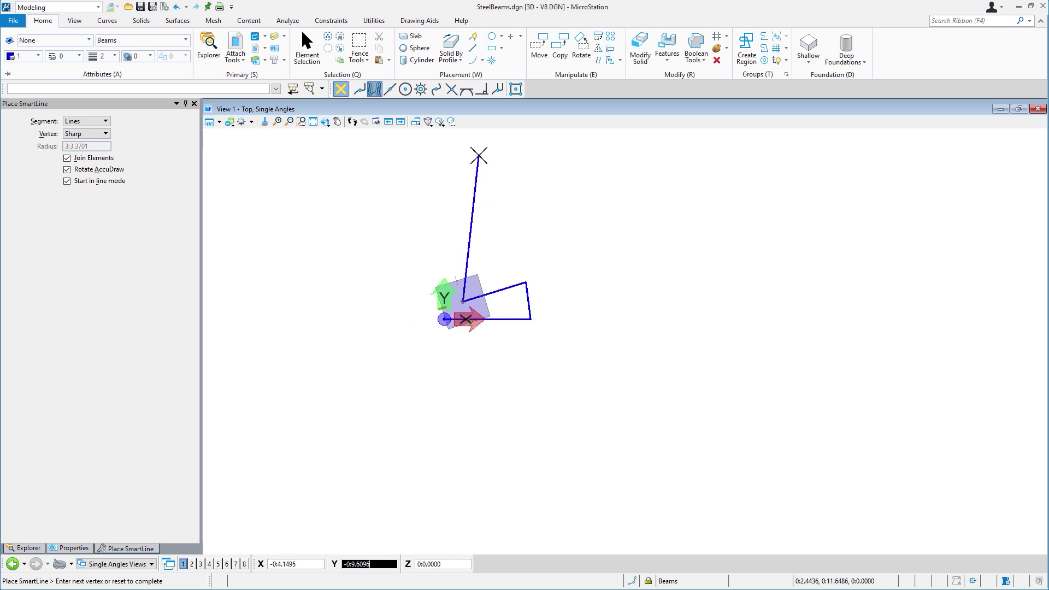
{"action": "left_click", "coordinate": [479, 155]}
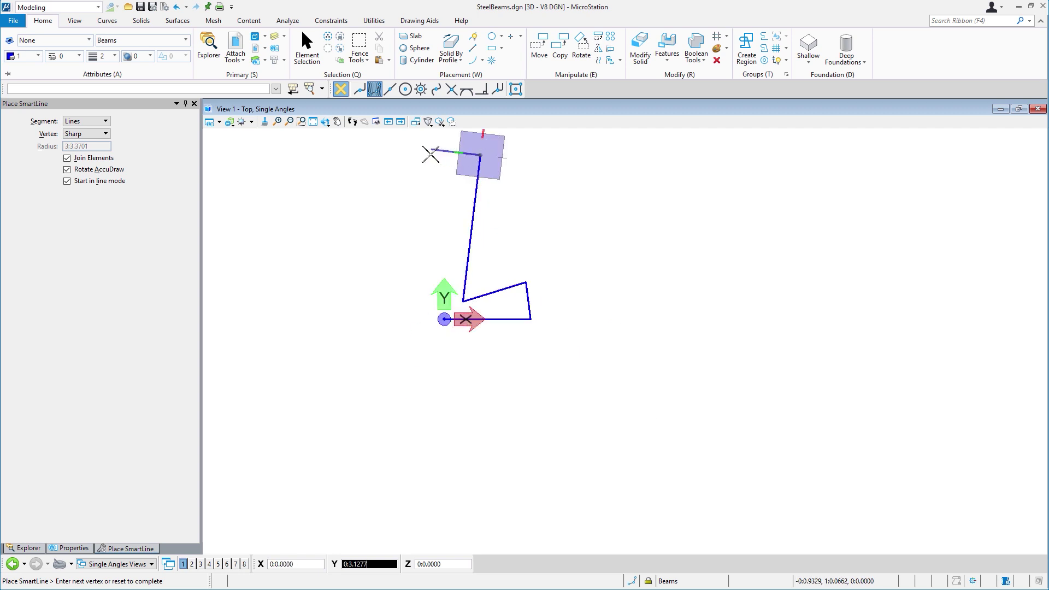
{"action": "key", "text": "t"}
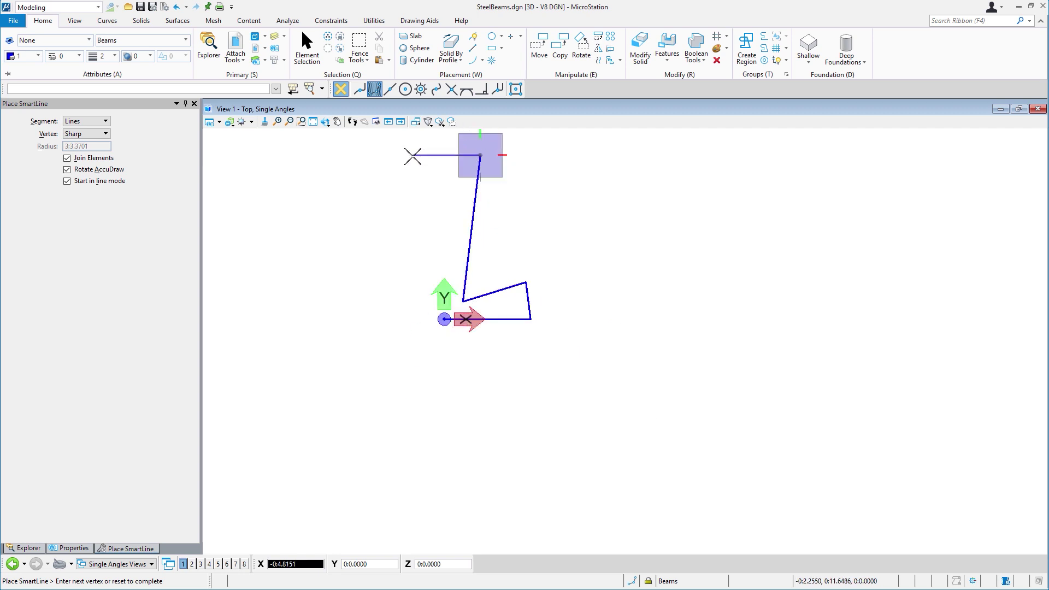
{"action": "left_click", "coordinate": [444, 155]}
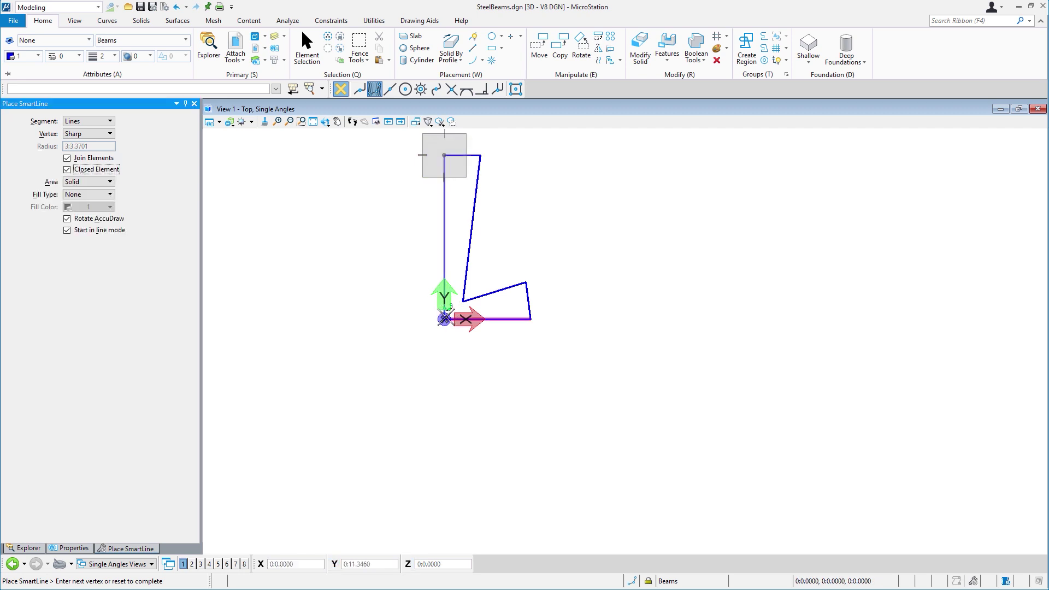
{"action": "left_click", "coordinate": [444, 319]}
{"action": "scroll", "coordinate": [480, 244], "scroll_direction": "up", "scroll_amount": 3}
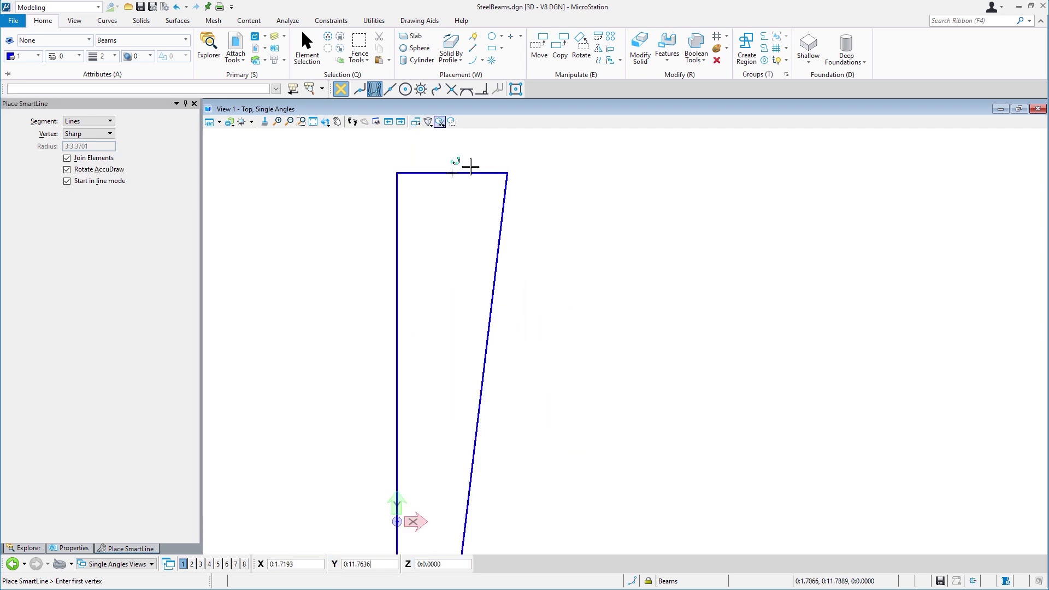
{"action": "left_click", "coordinate": [331, 20]}
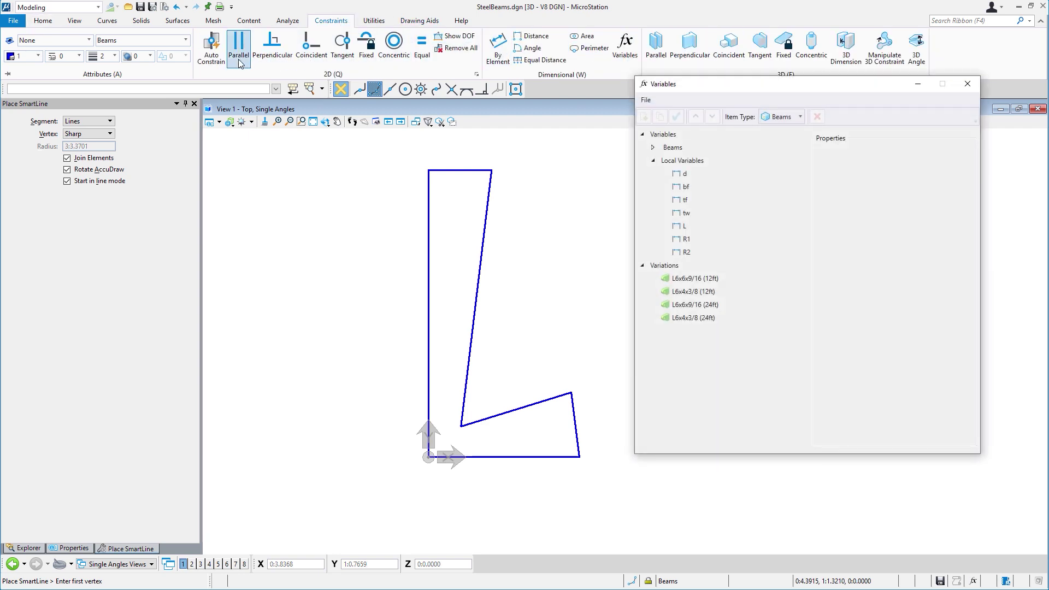
Fix the L-shape's bottom-left vertex and bottom edge in place.
{"action": "left_click", "coordinate": [366, 46]}
{"action": "left_click", "coordinate": [429, 458]}
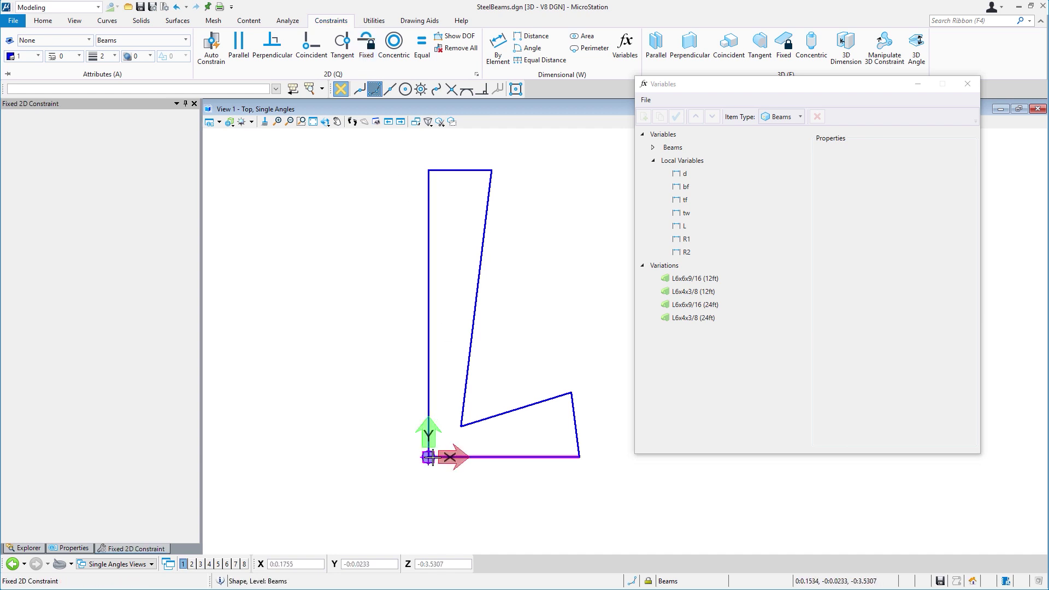
{"action": "left_click", "coordinate": [504, 456]}
Make each adjacent edge pair perpendicular, working from the bottom edge around to the left edge.
{"action": "left_click", "coordinate": [285, 53]}
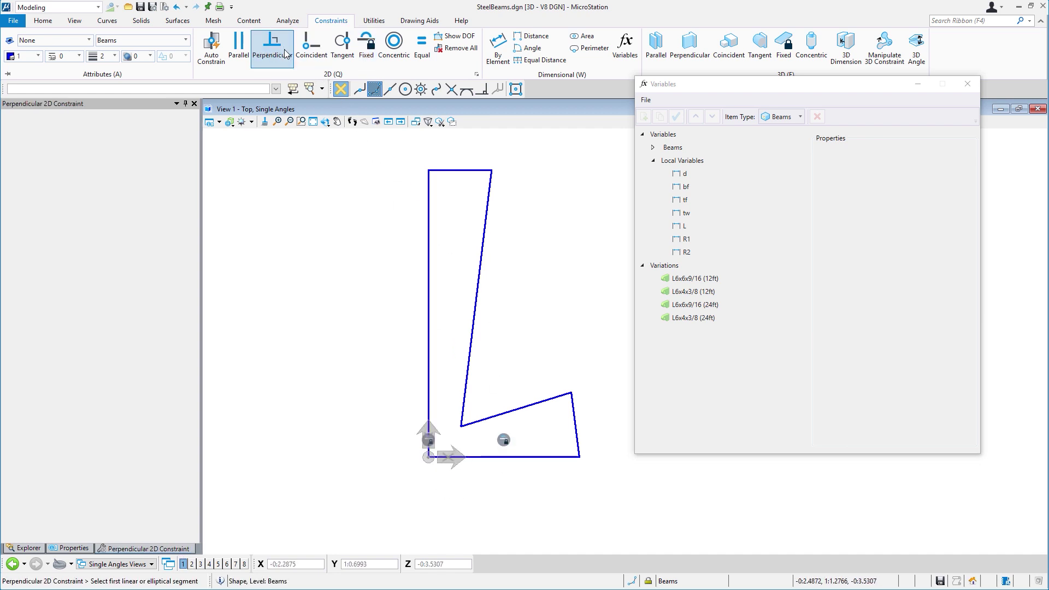
{"action": "left_click", "coordinate": [553, 457]}
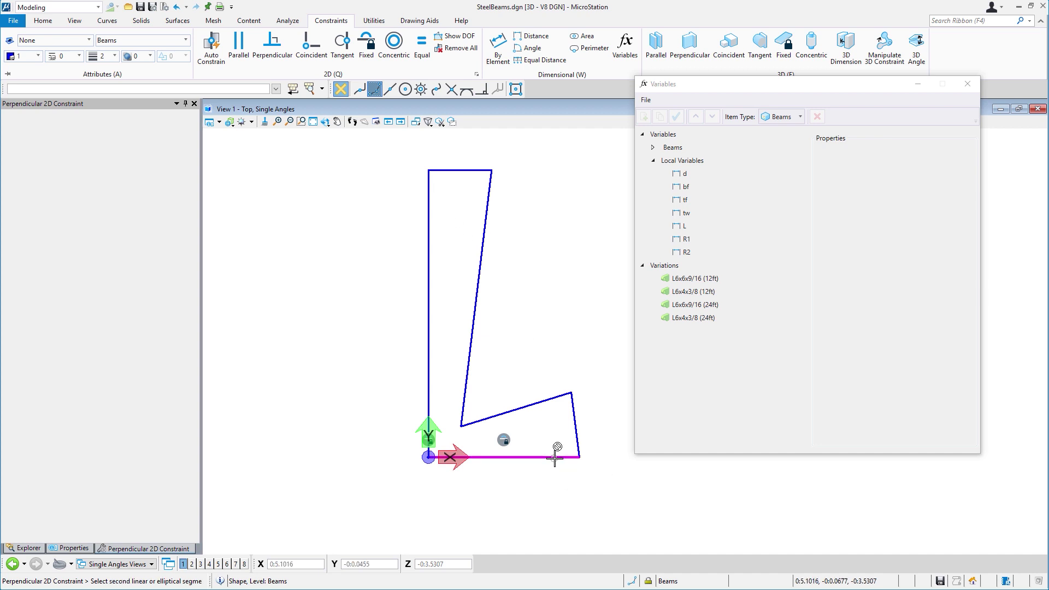
{"action": "left_click", "coordinate": [575, 440]}
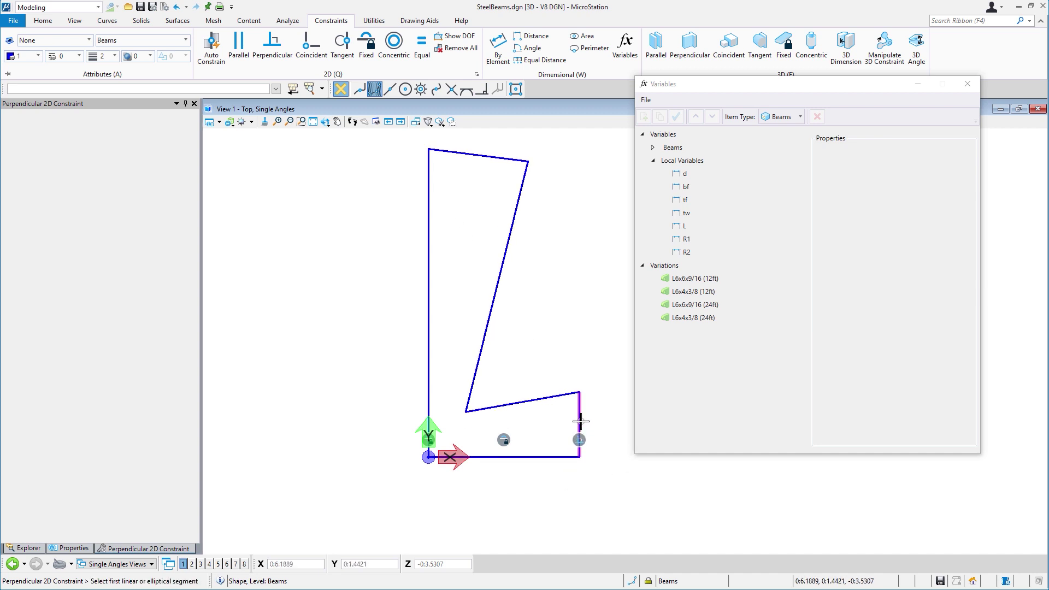
{"action": "left_click", "coordinate": [580, 421]}
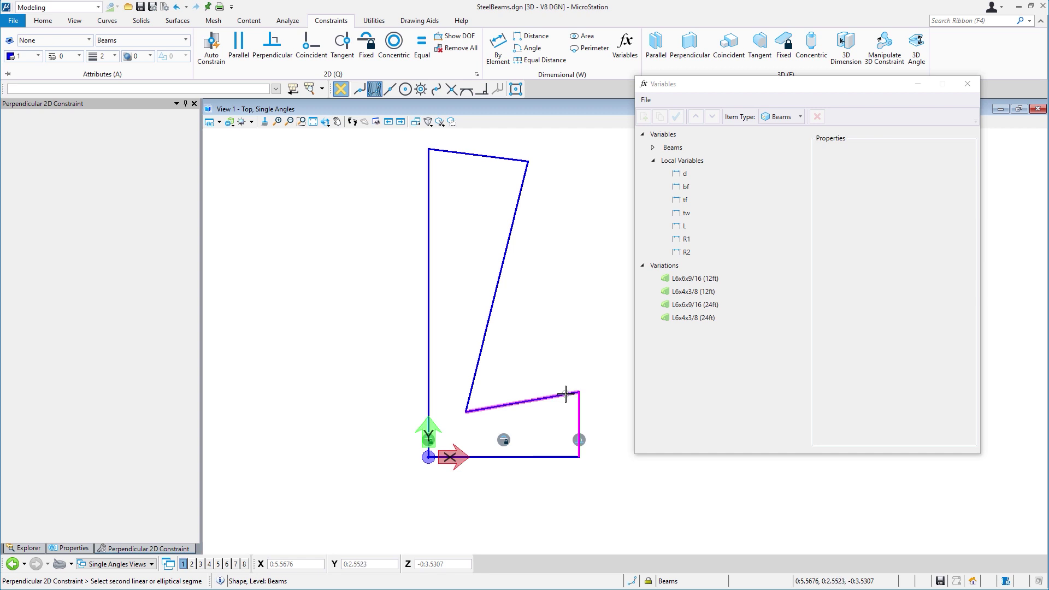
{"action": "left_click", "coordinate": [565, 394]}
{"action": "left_click", "coordinate": [516, 391]}
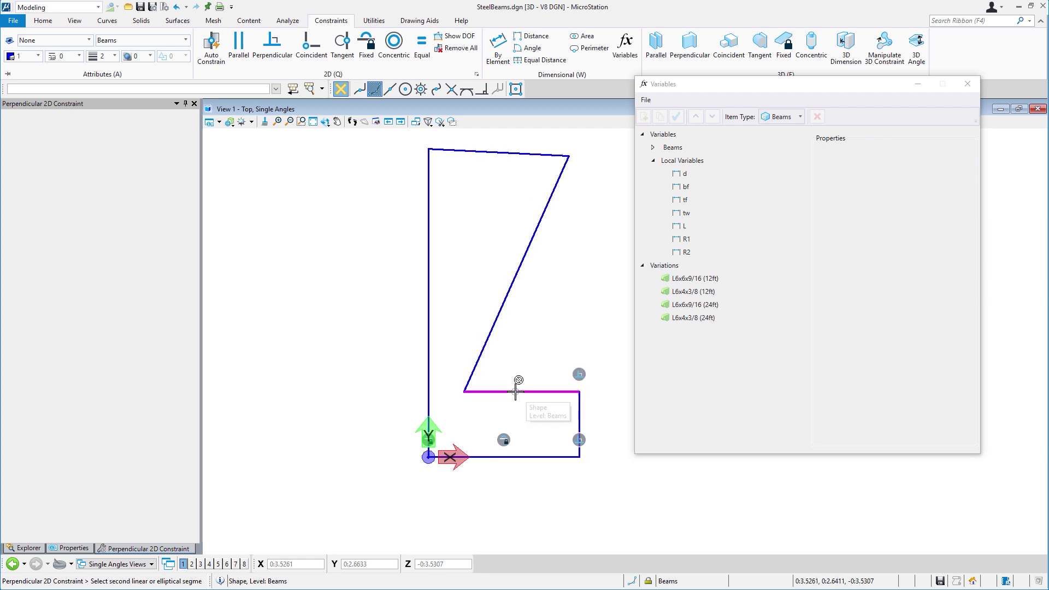
{"action": "left_click", "coordinate": [486, 343]}
{"action": "left_click", "coordinate": [464, 213]}
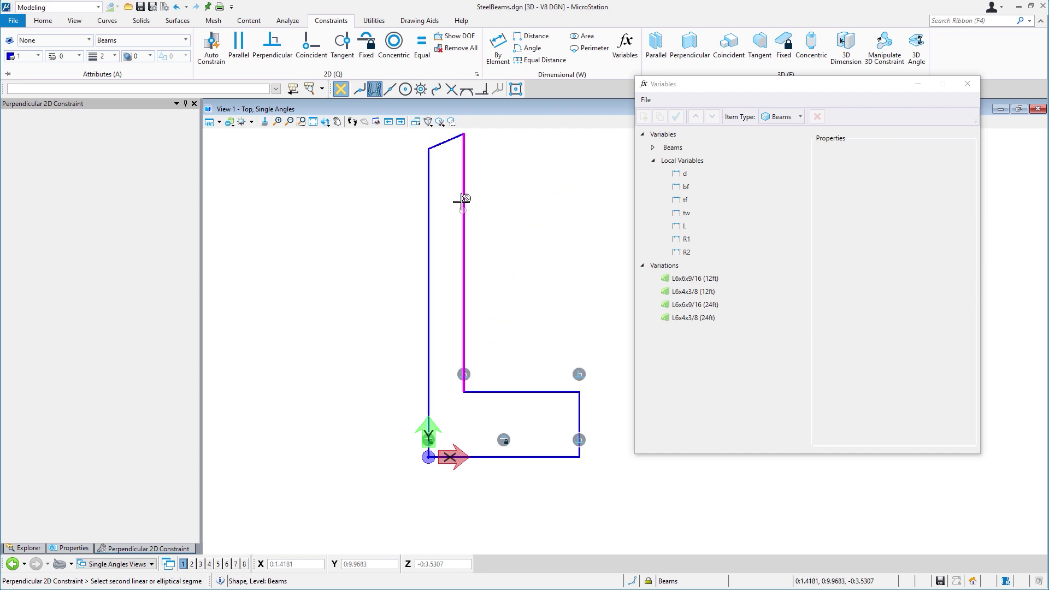
{"action": "left_click", "coordinate": [440, 140]}
{"action": "left_click", "coordinate": [436, 134]}
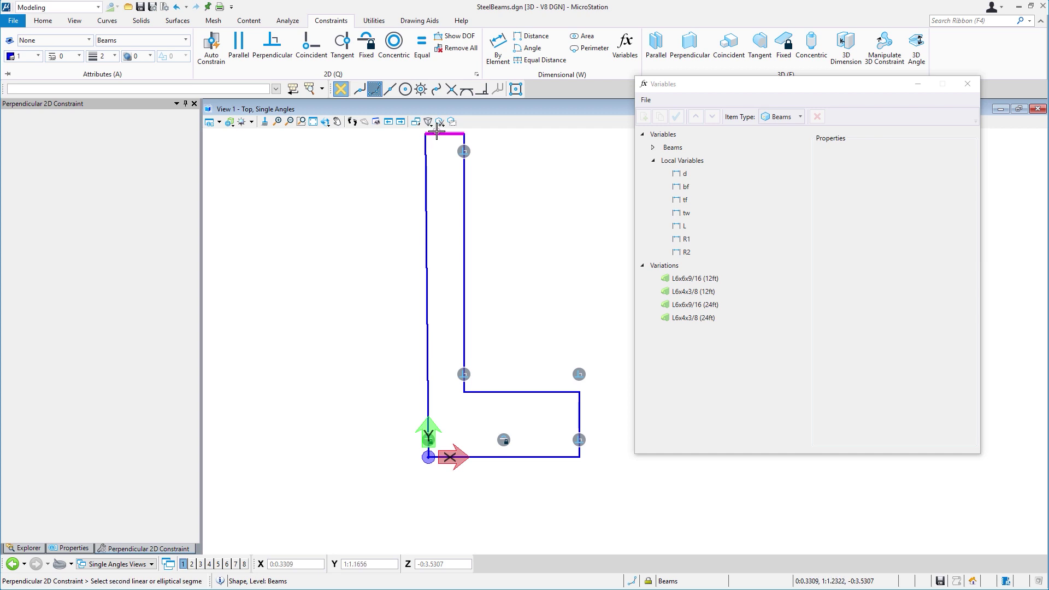
{"action": "left_click", "coordinate": [421, 163]}
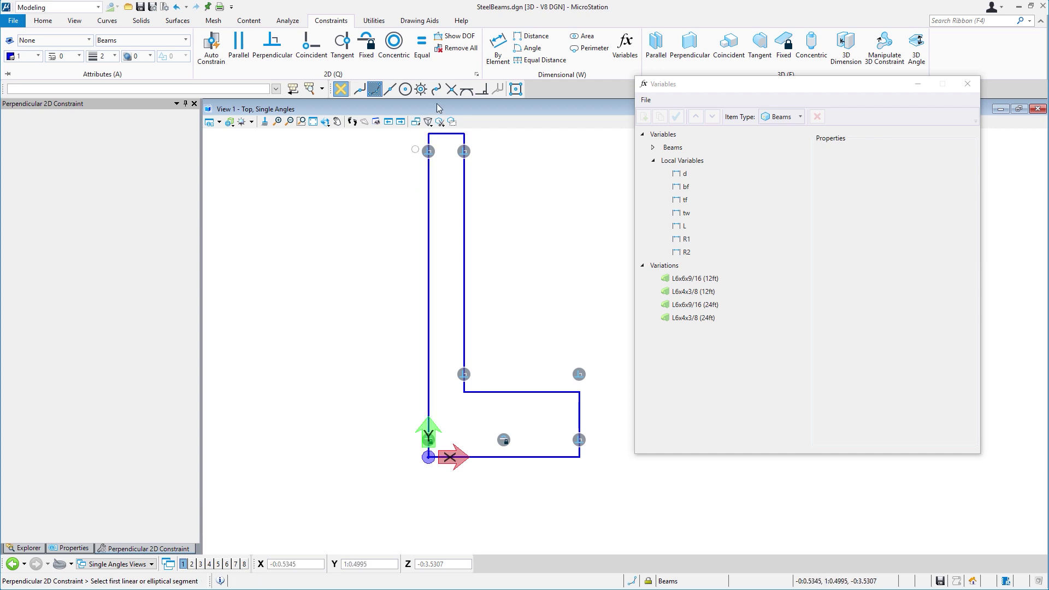
{"action": "left_click", "coordinate": [456, 37]}
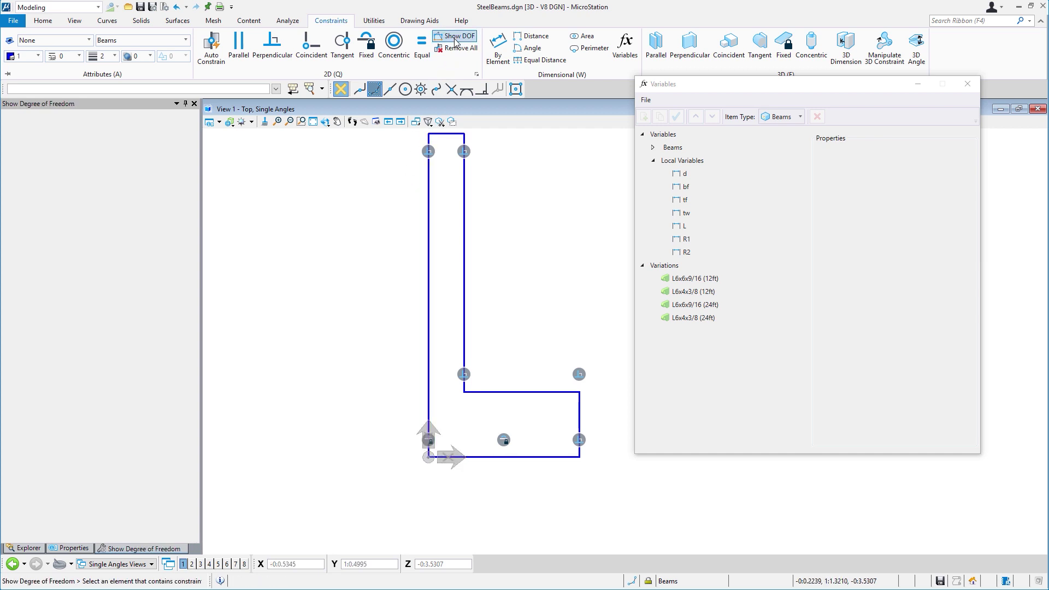
{"action": "left_click", "coordinate": [462, 259]}
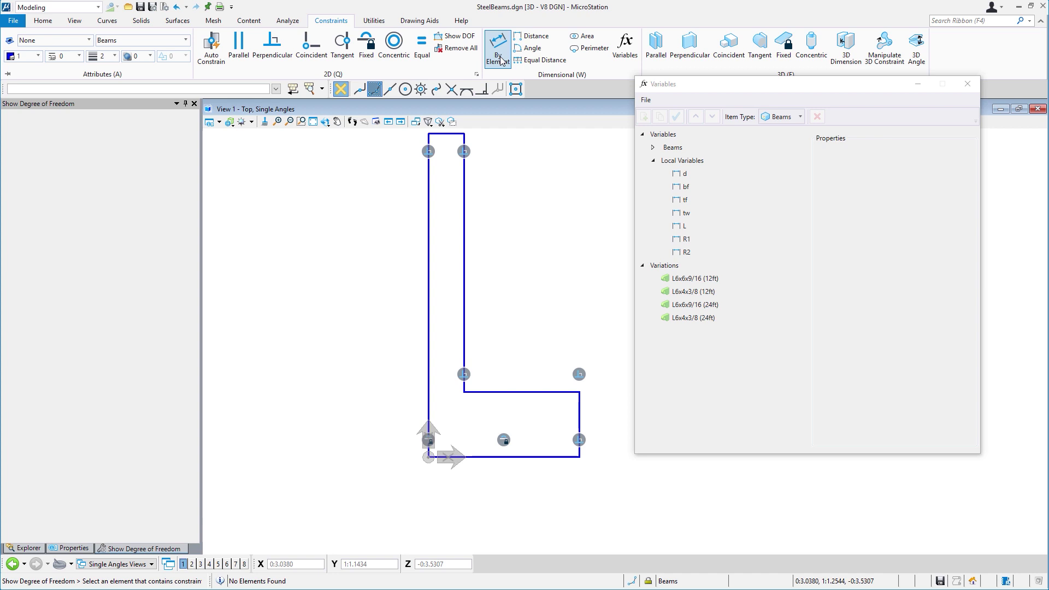
Dimension the bottom edge to variable bf (6.0000) and the right end edge to tf (0.5625).
{"action": "left_click", "coordinate": [499, 58]}
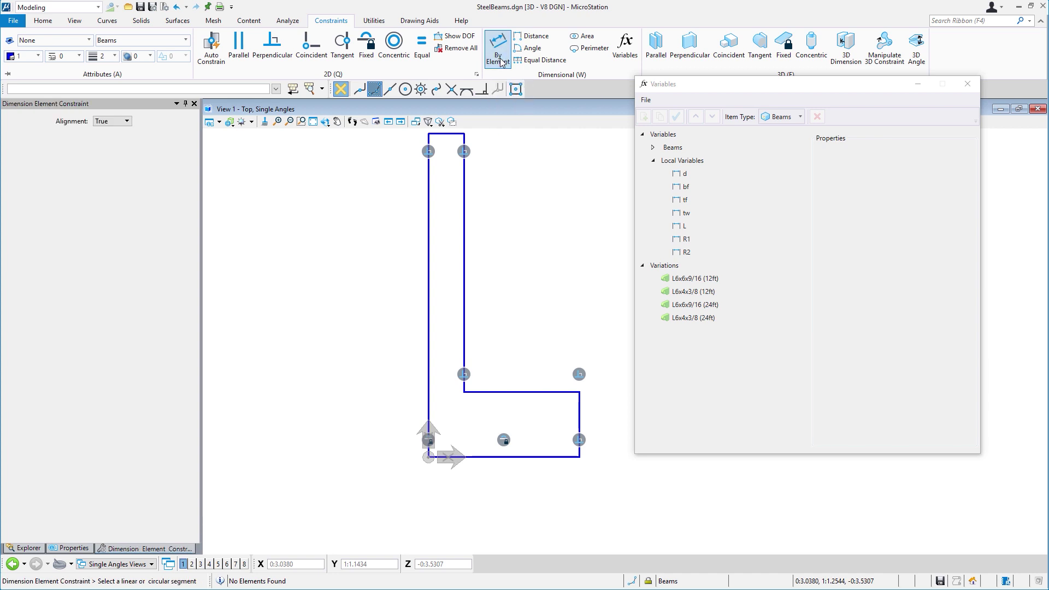
{"action": "left_click", "coordinate": [513, 457]}
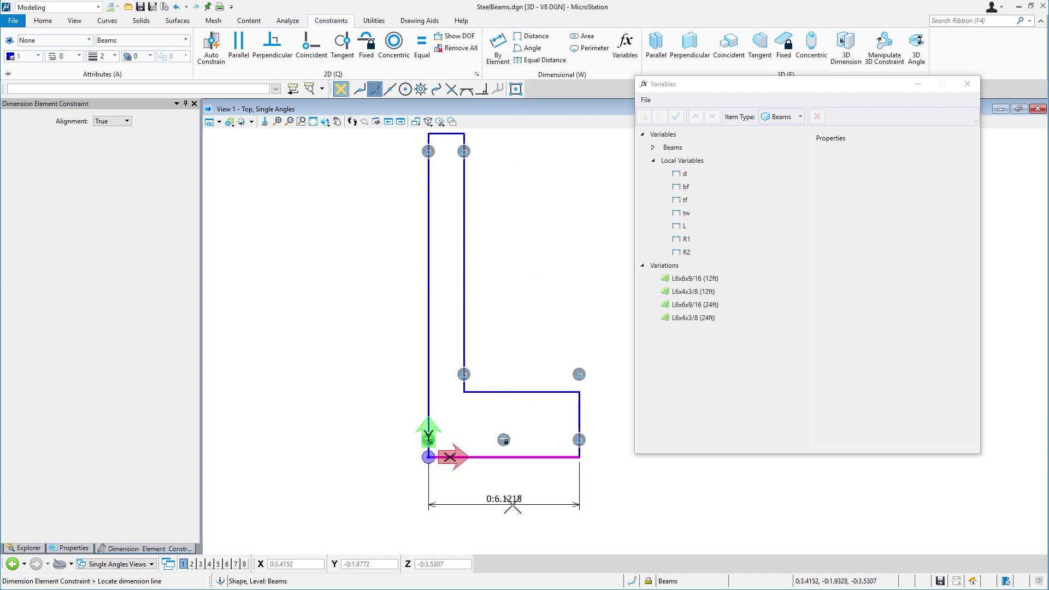
{"action": "left_click", "coordinate": [512, 506]}
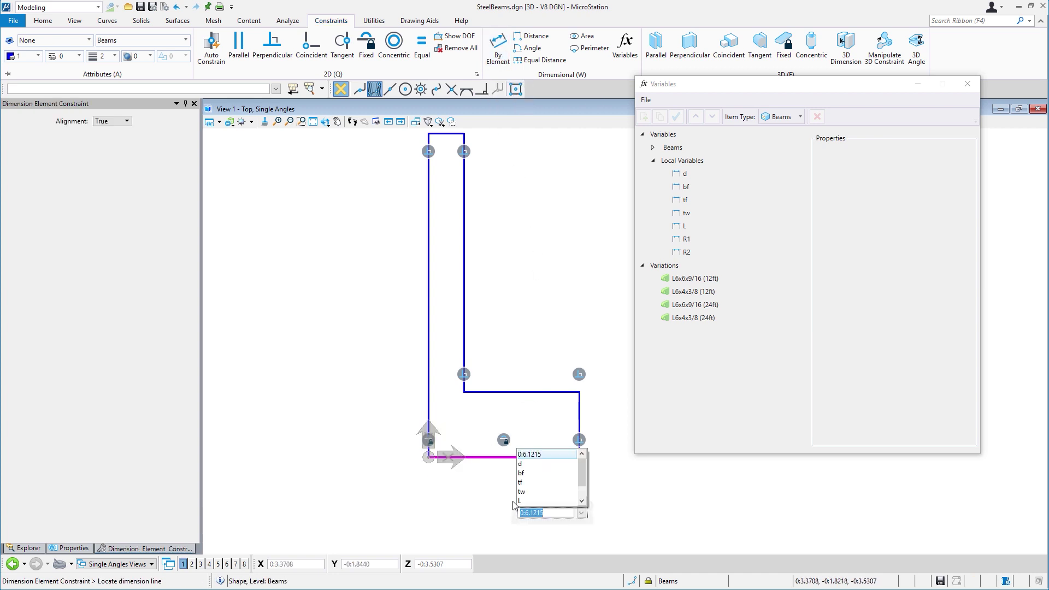
{"action": "left_click", "coordinate": [523, 473]}
{"action": "key", "text": "Return"}
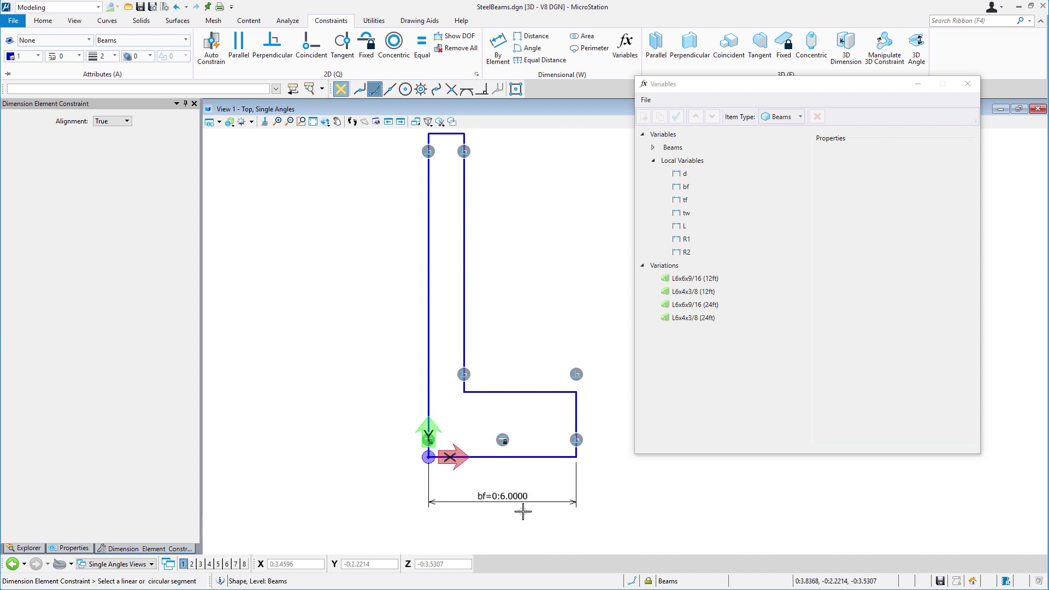
{"action": "left_click", "coordinate": [576, 426]}
{"action": "left_click", "coordinate": [614, 422]}
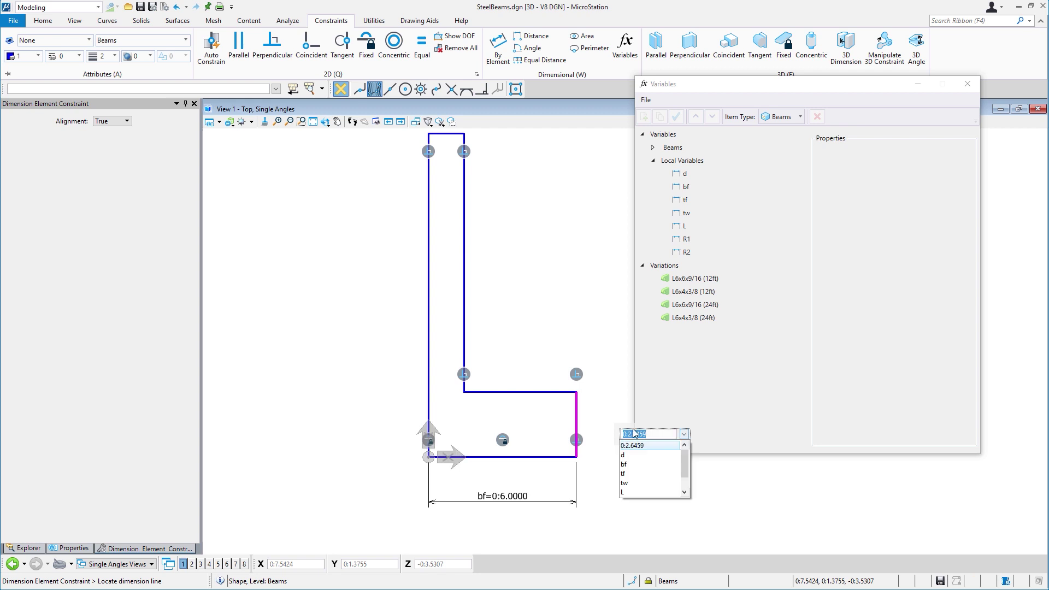
{"action": "left_click", "coordinate": [624, 473]}
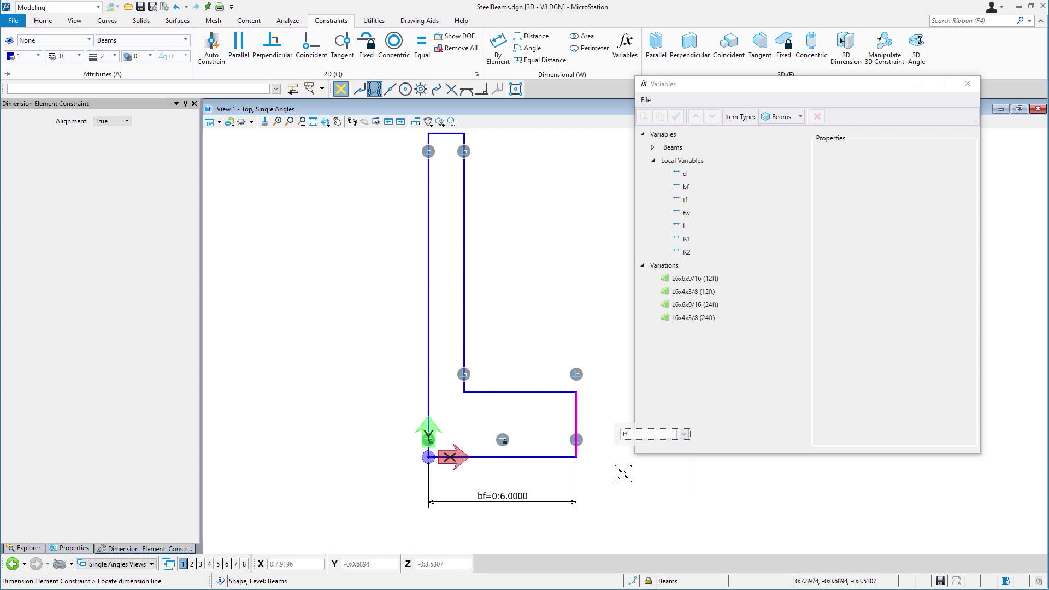
{"action": "key", "text": "Return"}
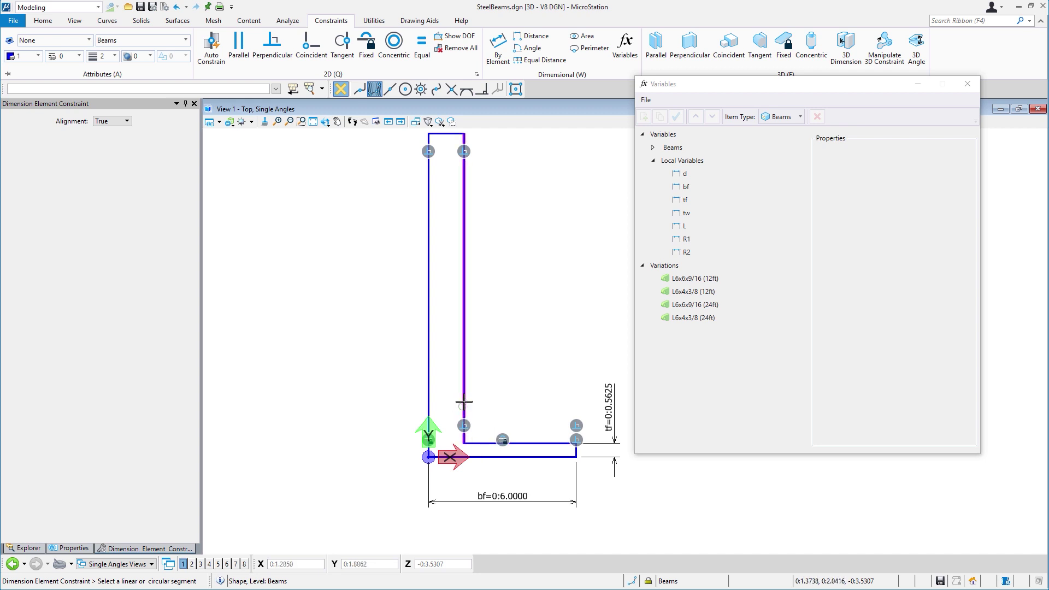
Dimension the top edge to variable tw (0.5625) and the left web edge to d (6.0000).
{"action": "left_click", "coordinate": [445, 134]}
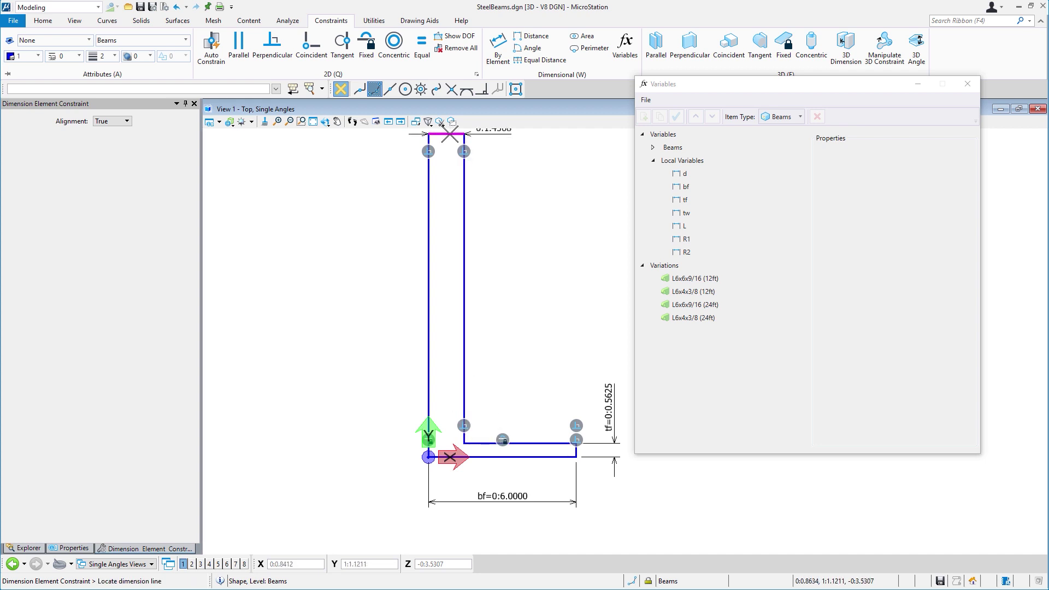
{"action": "scroll", "coordinate": [453, 188], "scroll_direction": "down", "scroll_amount": 1}
{"action": "left_click", "coordinate": [453, 153]}
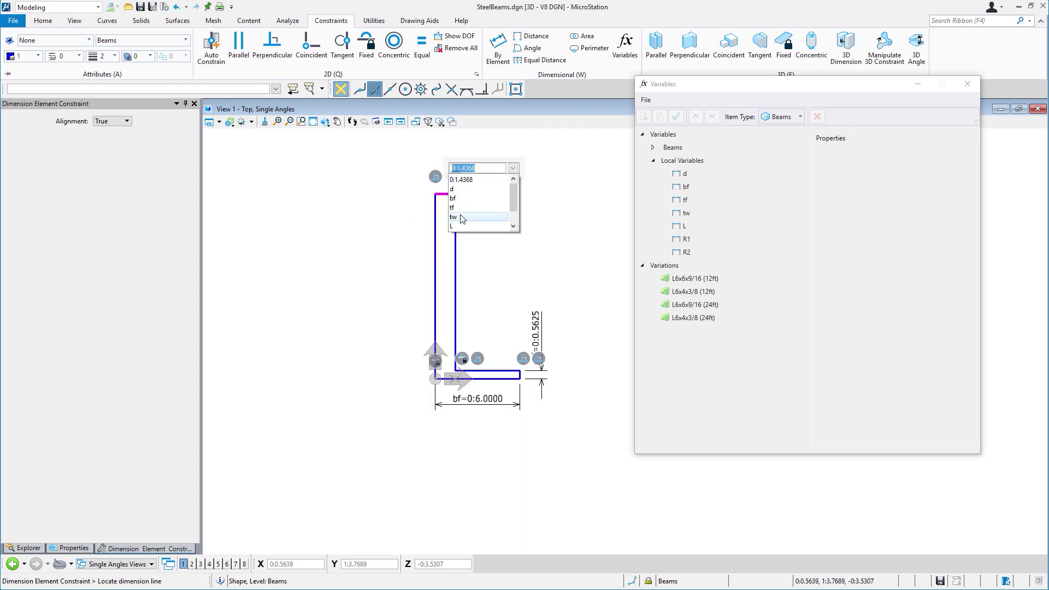
{"action": "left_click", "coordinate": [463, 216]}
{"action": "key", "text": "Return"}
{"action": "left_click", "coordinate": [435, 251]}
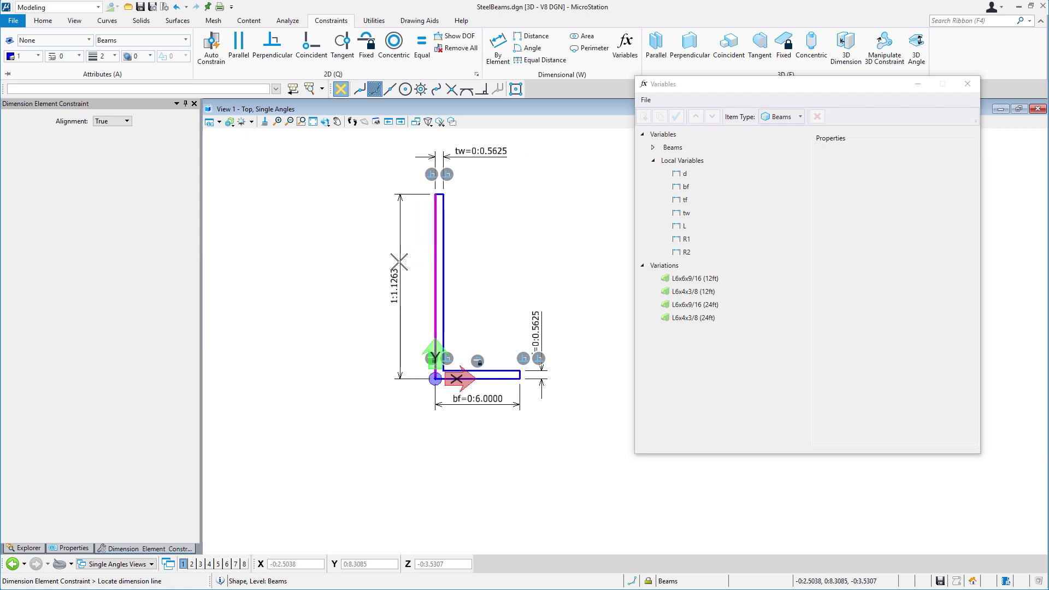
{"action": "left_click", "coordinate": [419, 279]}
{"action": "left_click", "coordinate": [415, 294]}
{"action": "key", "text": "Return"}
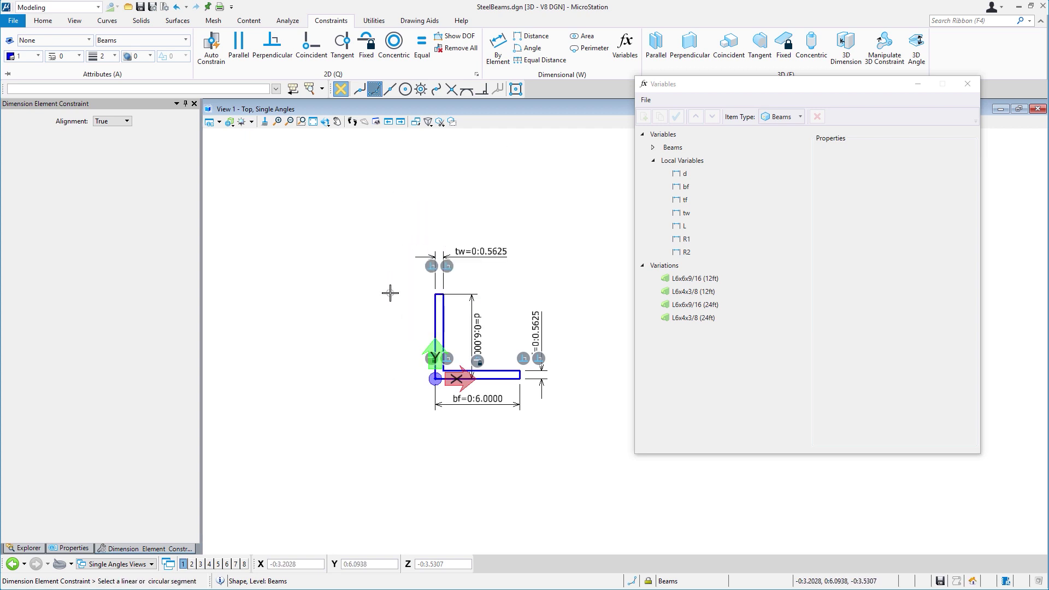
{"action": "scroll", "coordinate": [468, 347], "scroll_direction": "up", "scroll_amount": 2}
{"action": "scroll", "coordinate": [445, 346], "scroll_direction": "down", "scroll_amount": 1}
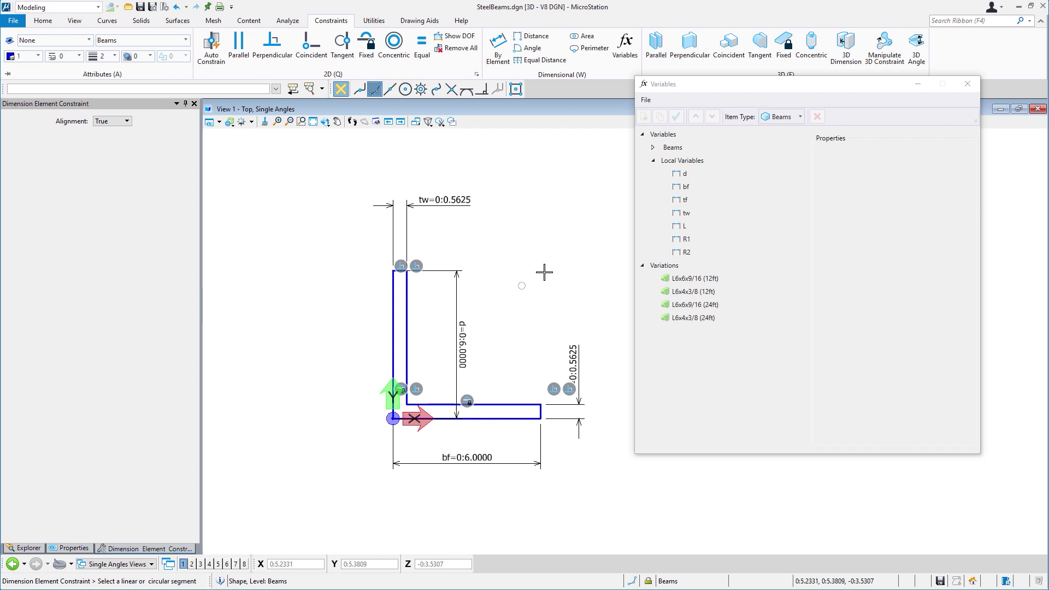
Apply the variations in turn, ending with L6x4x3/8 (24ft): bf 4.0, tf and tw 0.375.
{"action": "left_click", "coordinate": [707, 279]}
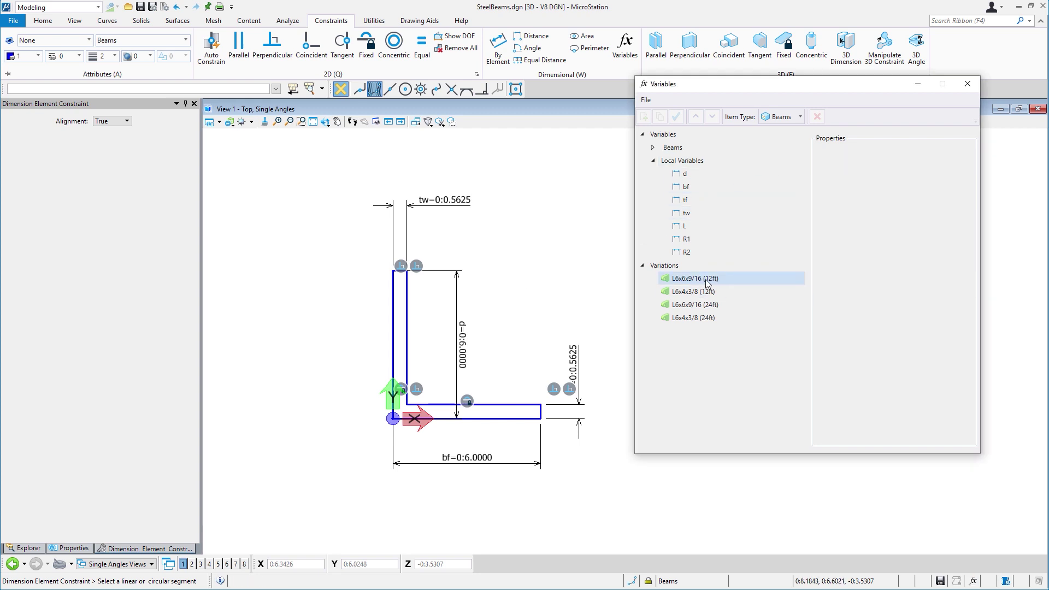
{"action": "left_click", "coordinate": [699, 292]}
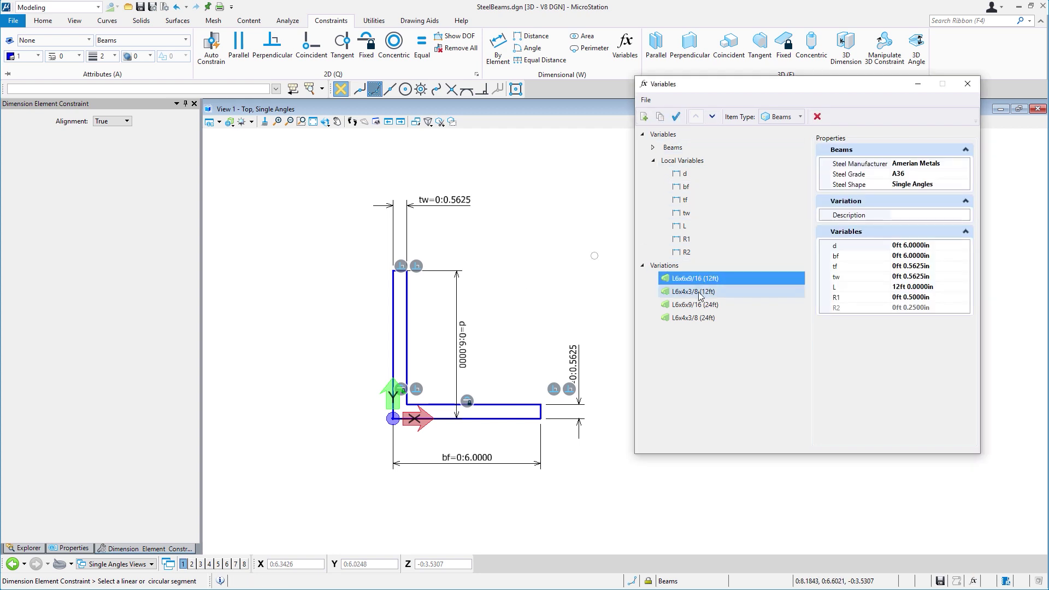
{"action": "left_click", "coordinate": [675, 117]}
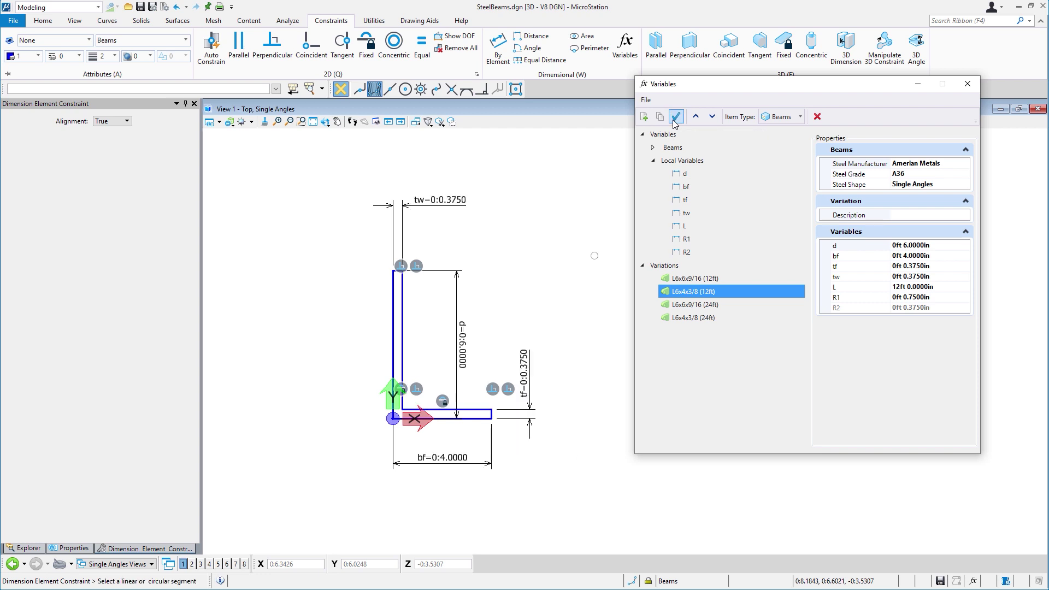
{"action": "left_click", "coordinate": [694, 279]}
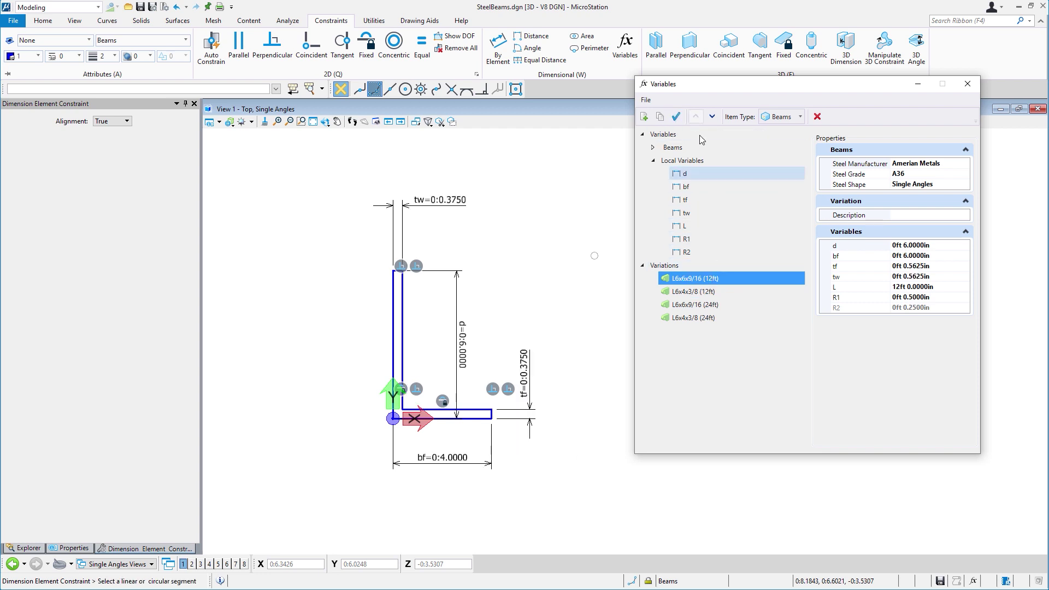
{"action": "left_click", "coordinate": [675, 117]}
{"action": "left_click", "coordinate": [706, 304]}
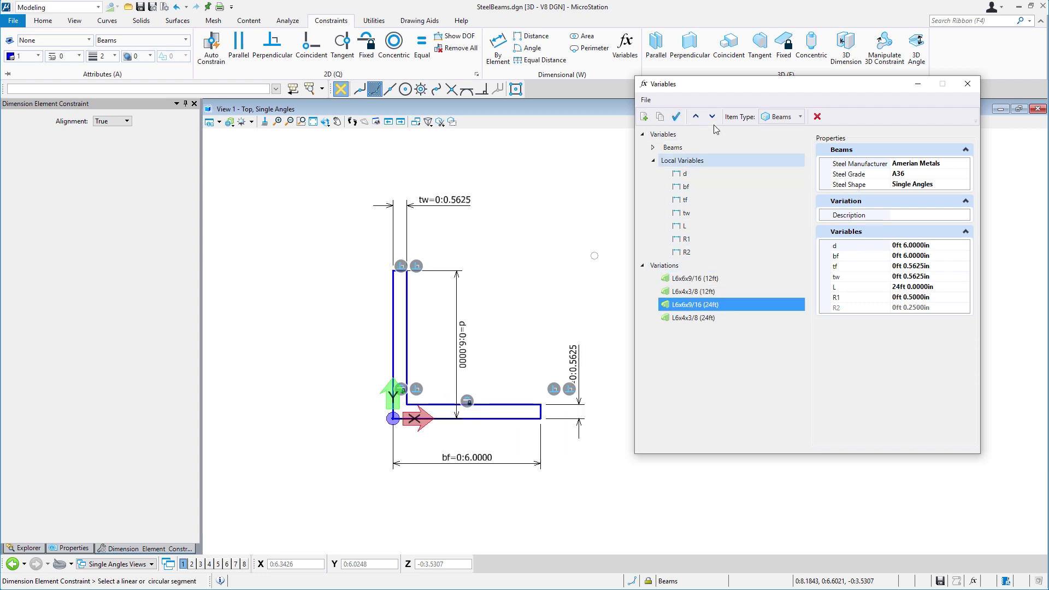
{"action": "left_click", "coordinate": [675, 117]}
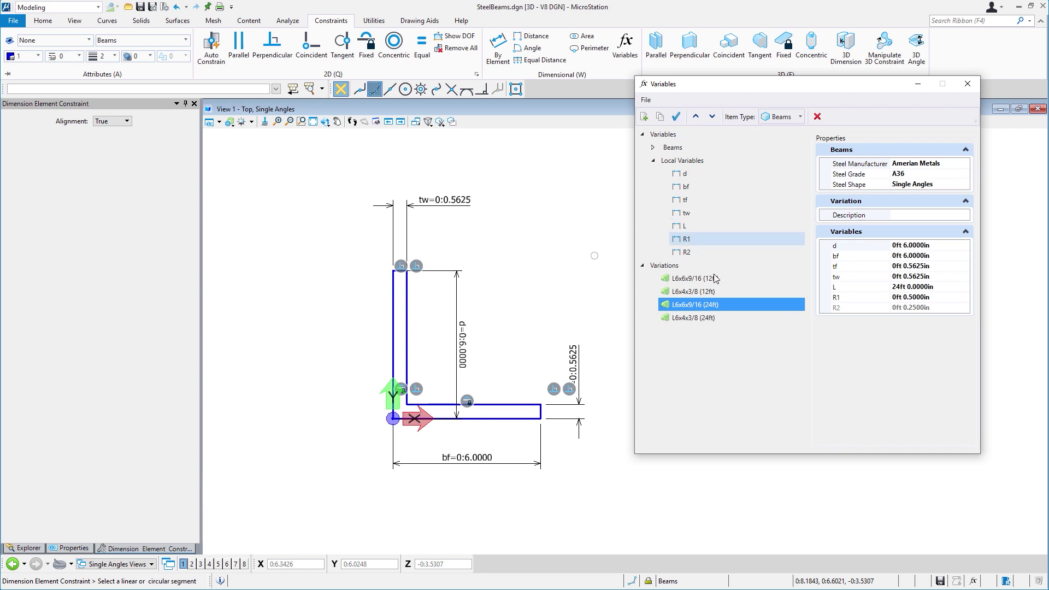
{"action": "left_click", "coordinate": [710, 318]}
{"action": "left_click", "coordinate": [676, 117]}
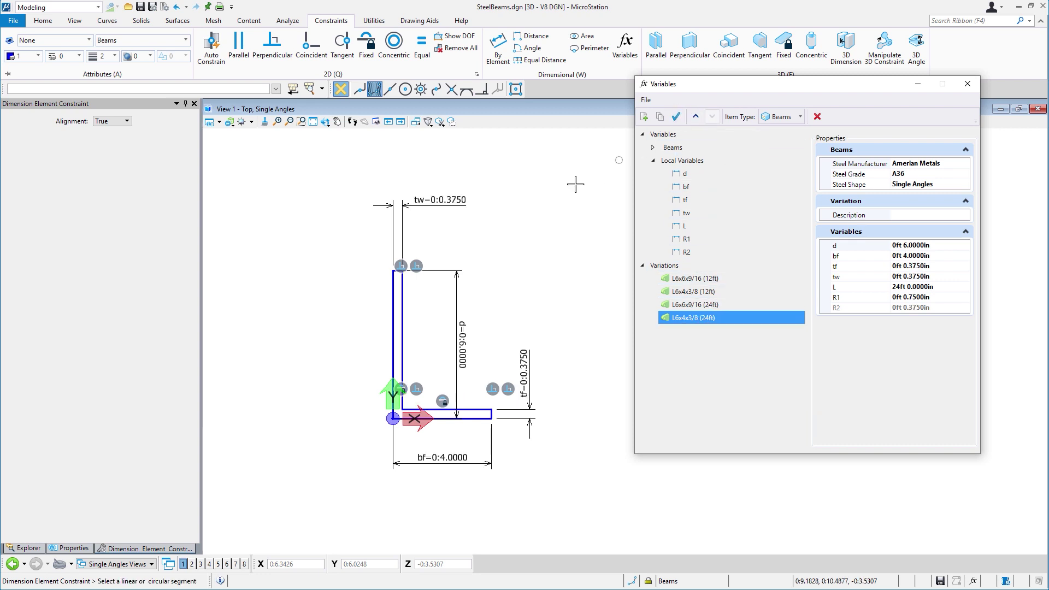
Rotate the view to Isometric.
{"action": "left_click", "coordinate": [324, 122]}
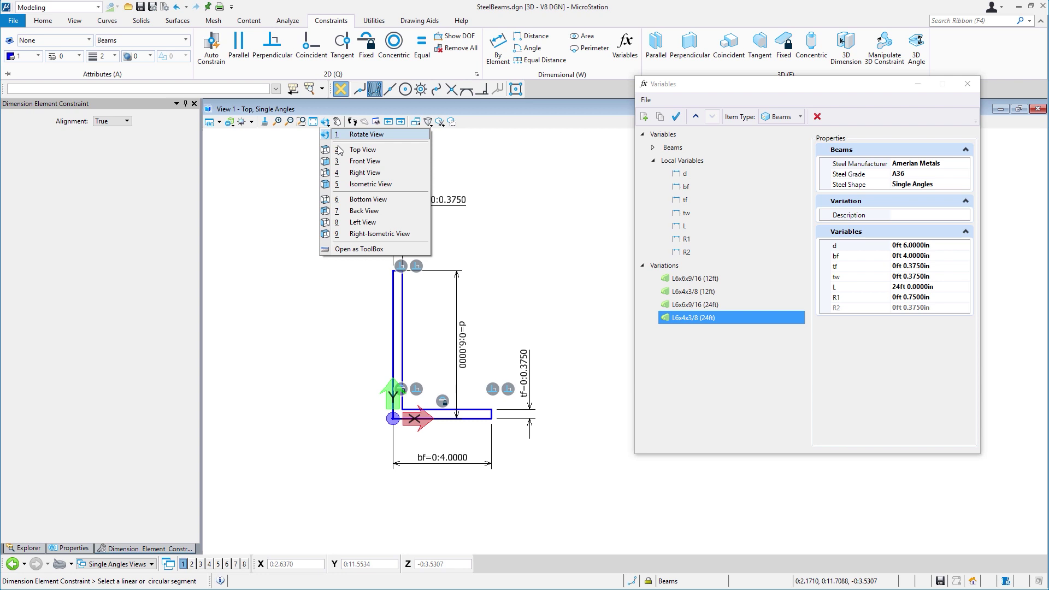
{"action": "left_click", "coordinate": [341, 183]}
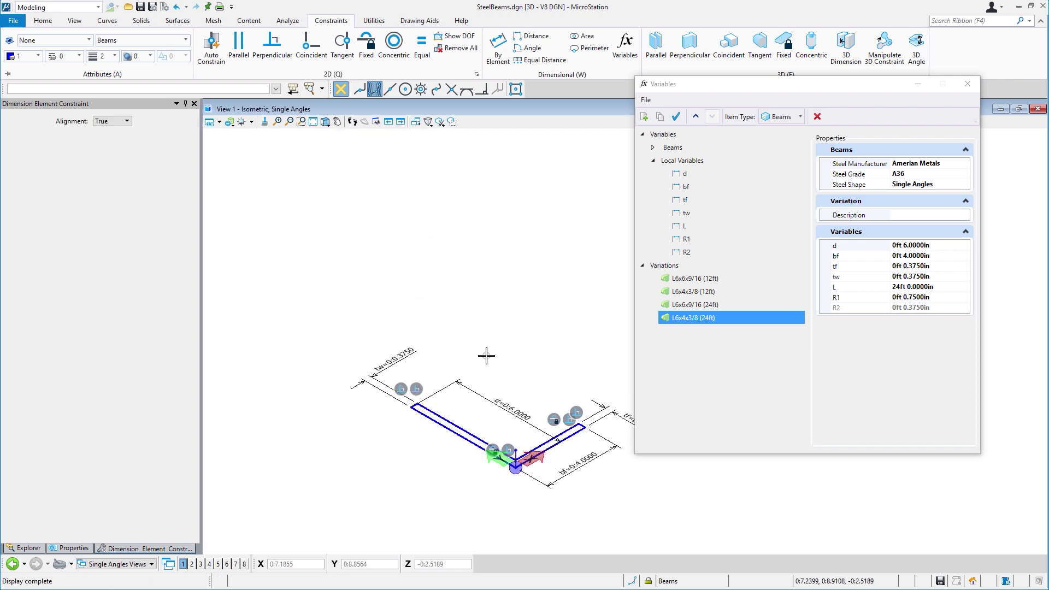
{"action": "left_click", "coordinate": [141, 21]}
{"action": "left_click", "coordinate": [350, 44]}
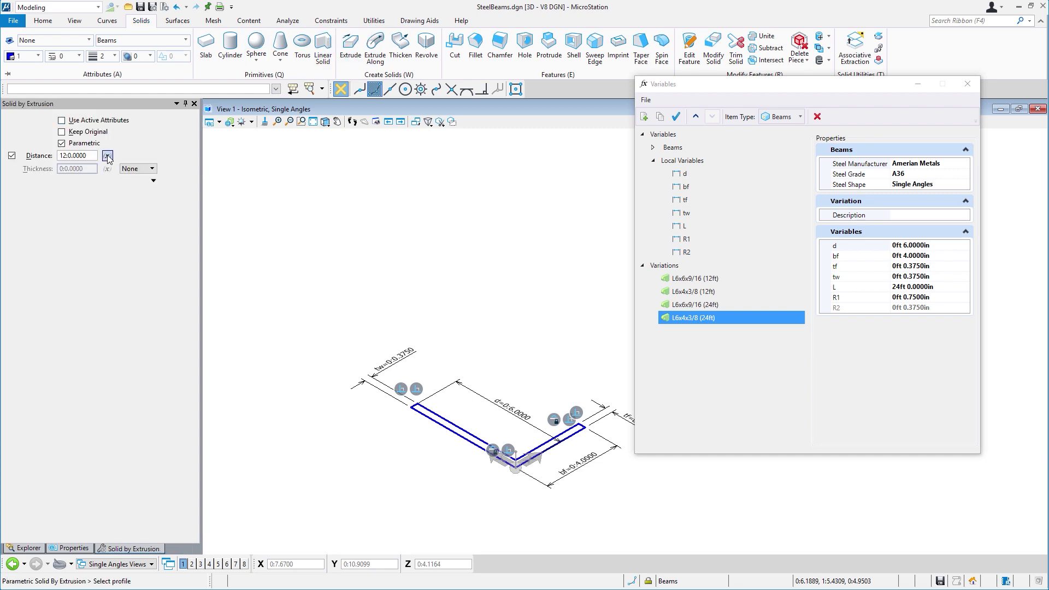
Extrude the angle profile into a parametric solid with Distance linked to variable L (24:0.0000).
{"action": "left_click", "coordinate": [107, 157]}
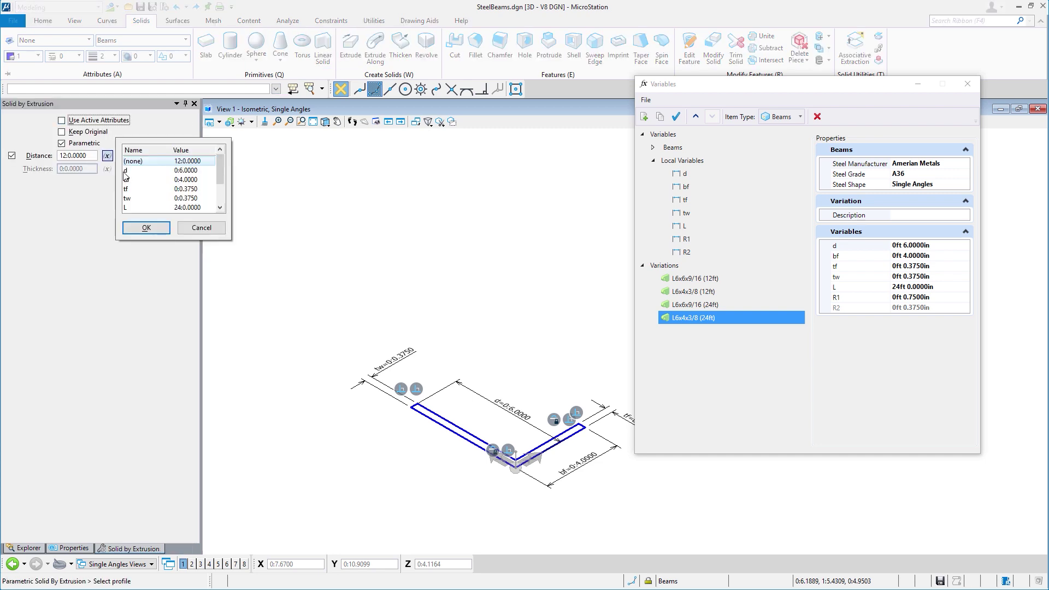
{"action": "left_click", "coordinate": [159, 207]}
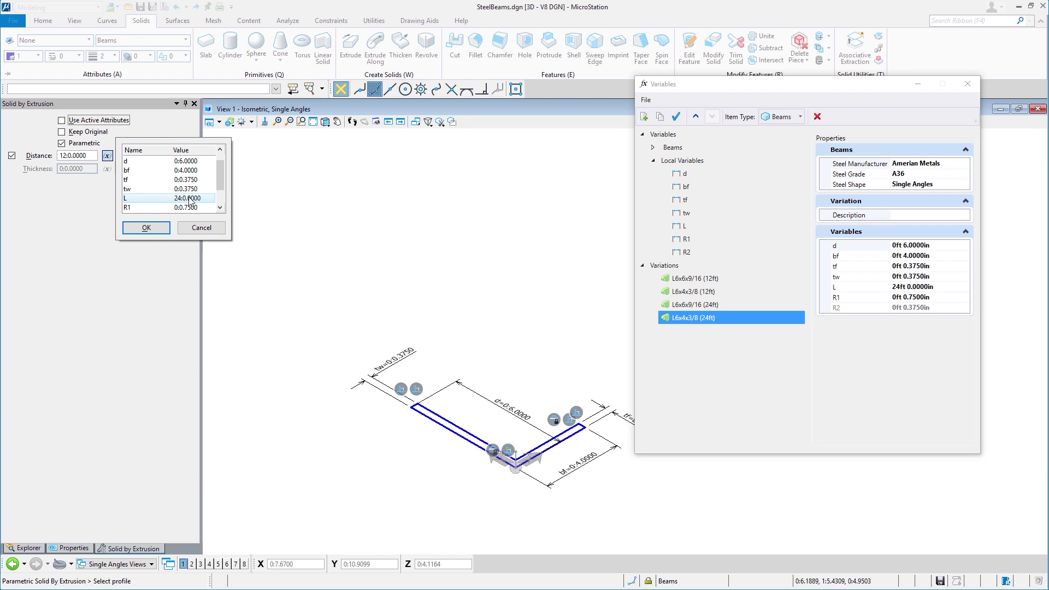
{"action": "left_click", "coordinate": [146, 228]}
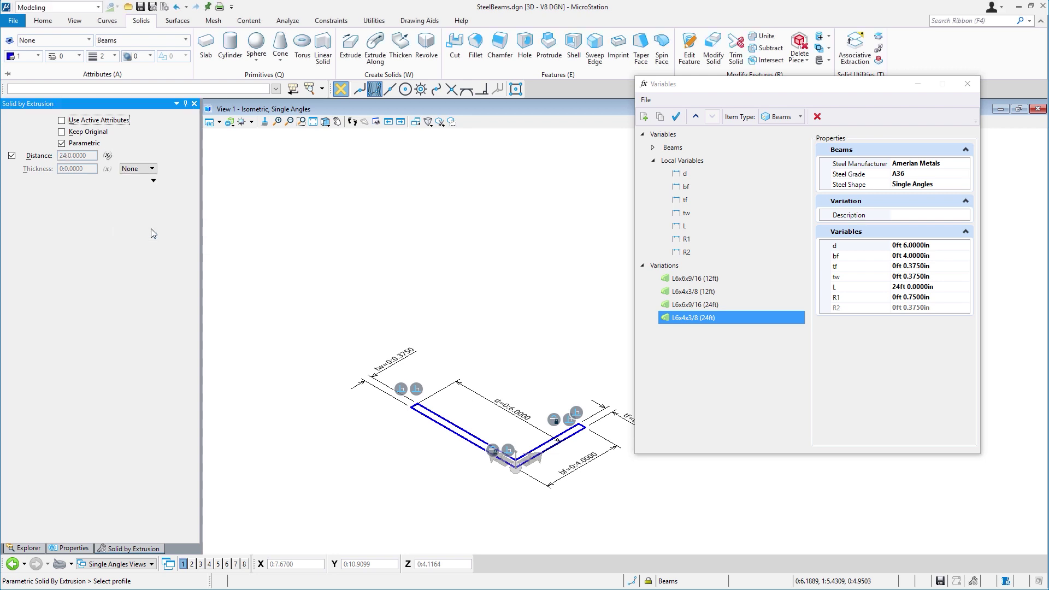
{"action": "left_click", "coordinate": [439, 426]}
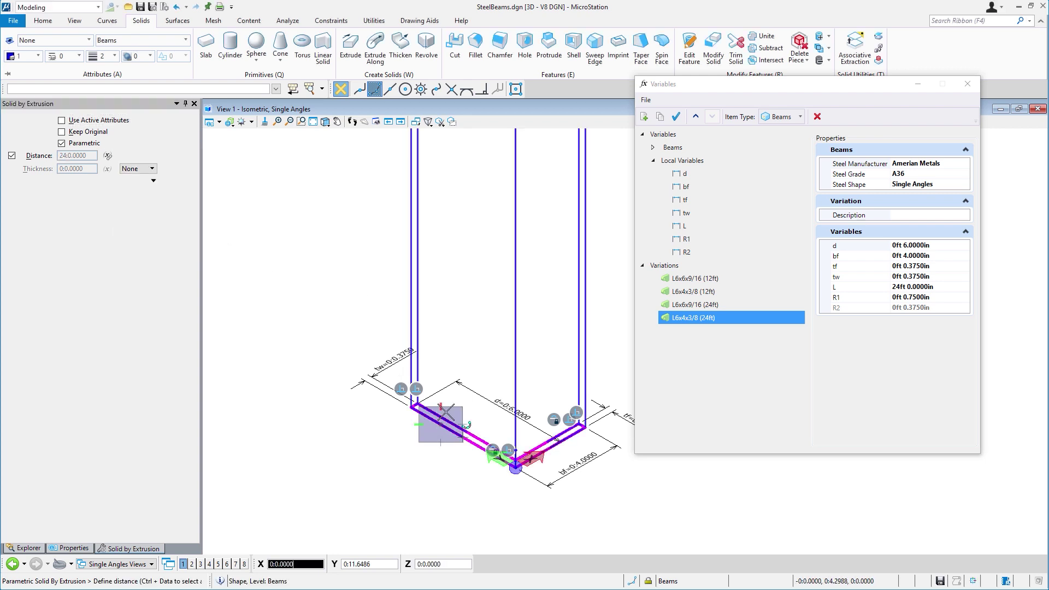
{"action": "left_click", "coordinate": [462, 255]}
{"action": "middle_click_drag", "start_coordinate": [437, 355], "coordinate": [423, 377], "text": "shift"}
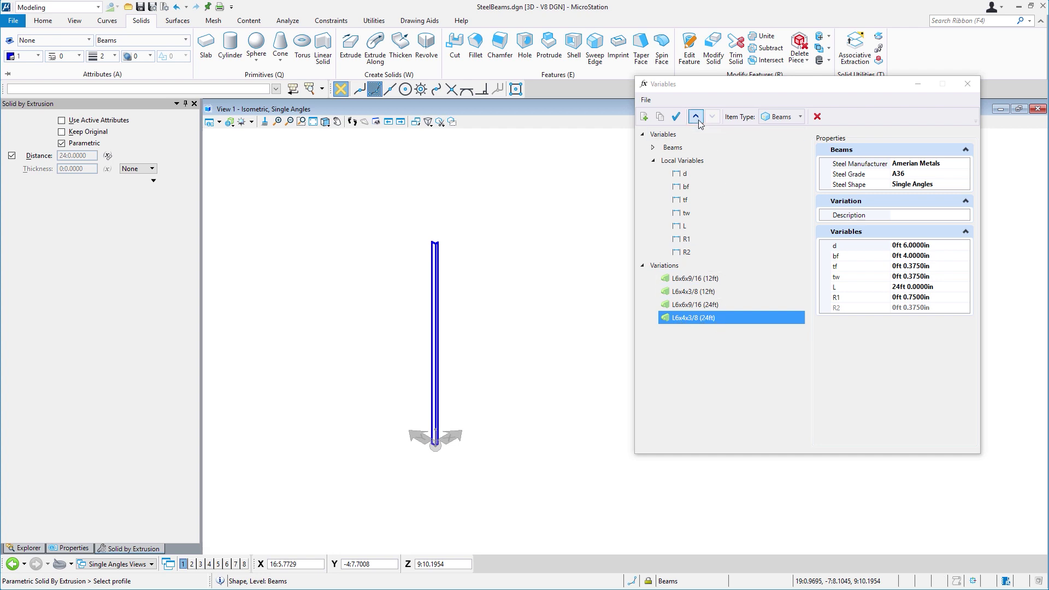
Apply L6x4x3/8 (12ft) and then L6x6x9/16 (24ft) to the extruded solid.
{"action": "left_click", "coordinate": [676, 116]}
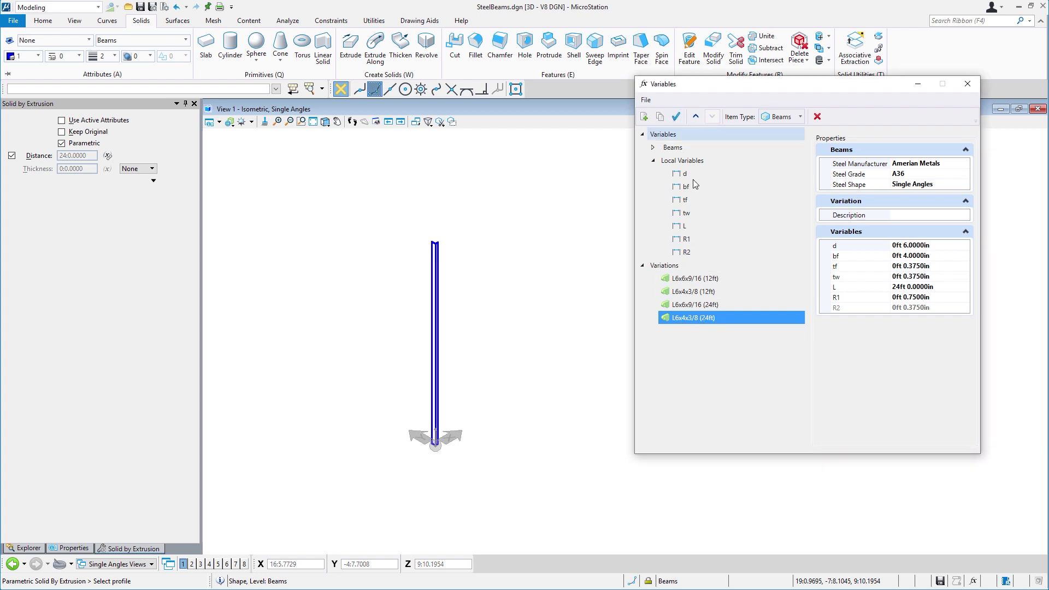
{"action": "left_click", "coordinate": [709, 292]}
{"action": "left_click", "coordinate": [680, 116]}
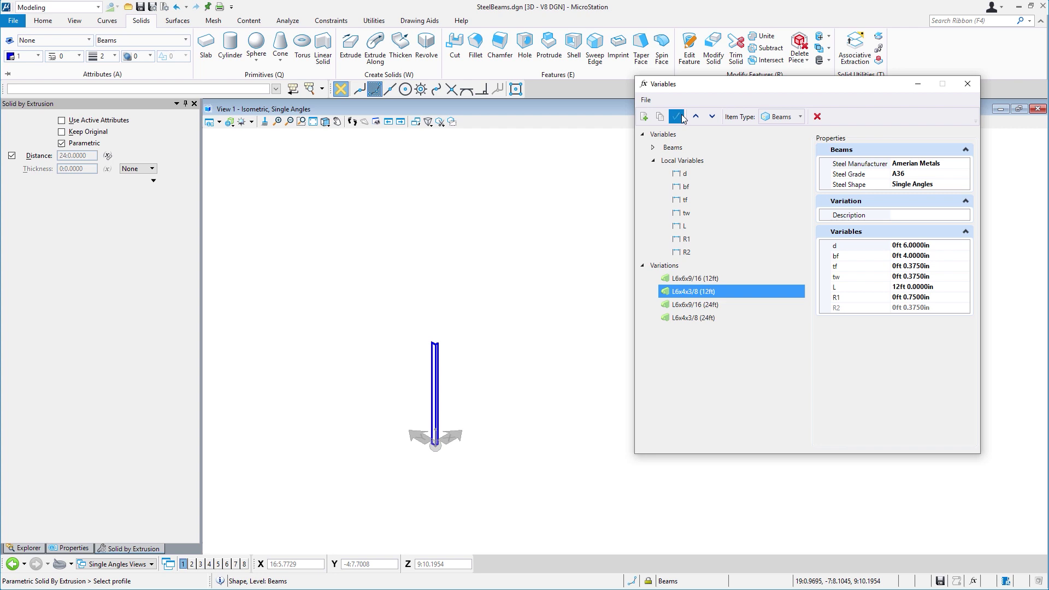
{"action": "left_click", "coordinate": [710, 305]}
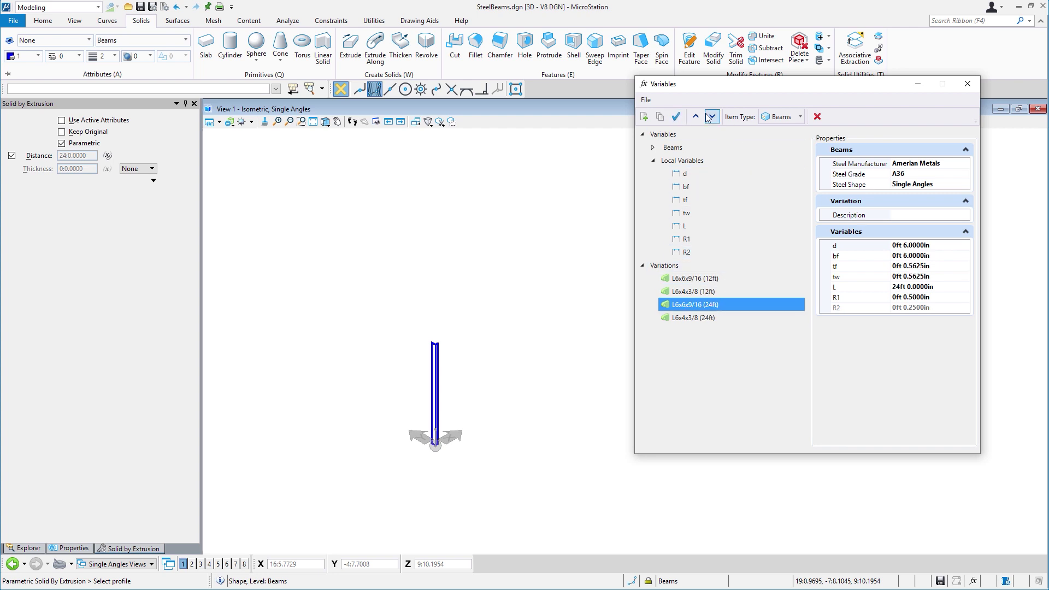
{"action": "left_click", "coordinate": [676, 116]}
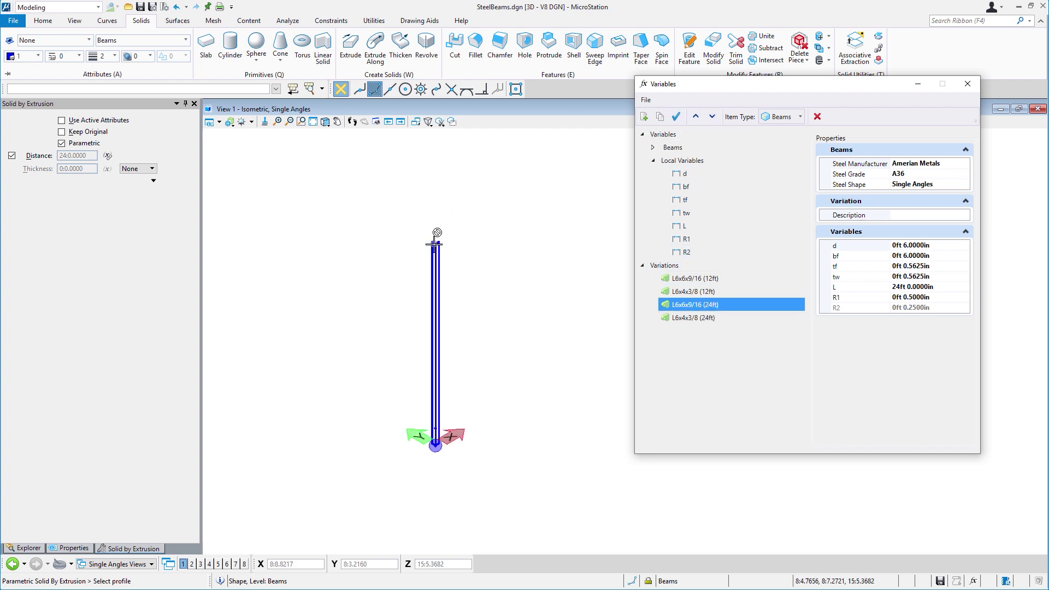
{"action": "scroll", "coordinate": [432, 459], "scroll_direction": "up", "scroll_amount": 10}
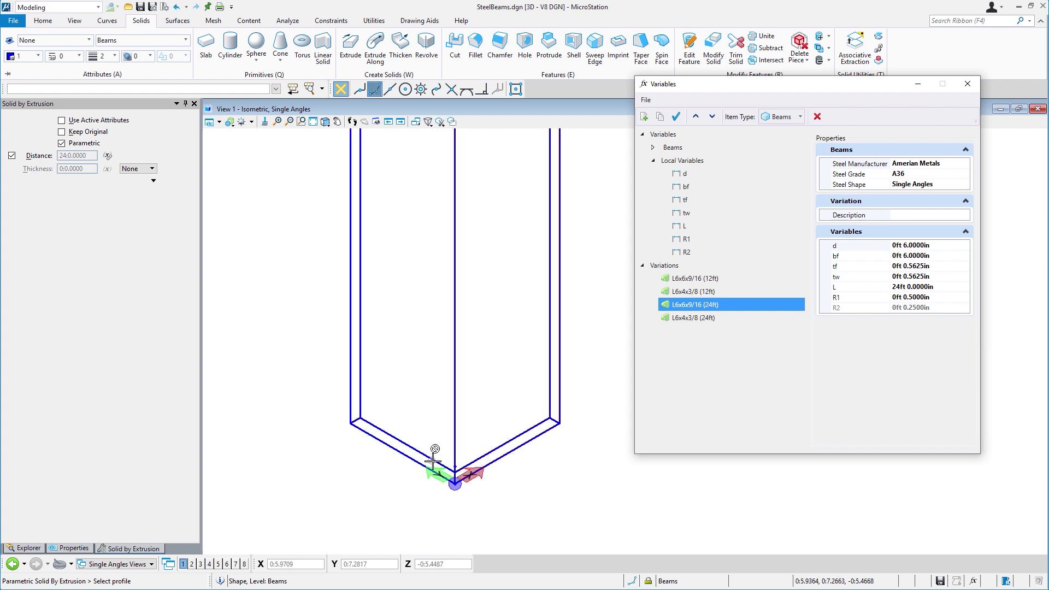
{"action": "scroll", "coordinate": [432, 461], "scroll_direction": "up", "scroll_amount": 3}
Apply L6x4x3/8 (24ft) and L6x6x9/16 (24ft), finishing with L6x4x3/8 (12ft) for a 12ft solid.
{"action": "left_click", "coordinate": [700, 317]}
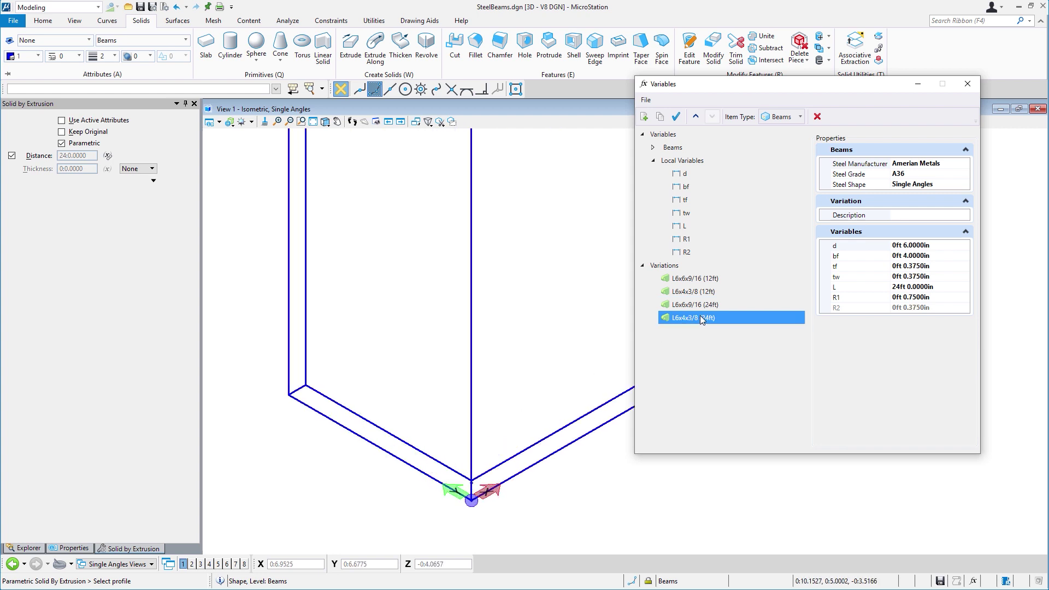
{"action": "left_click", "coordinate": [677, 117]}
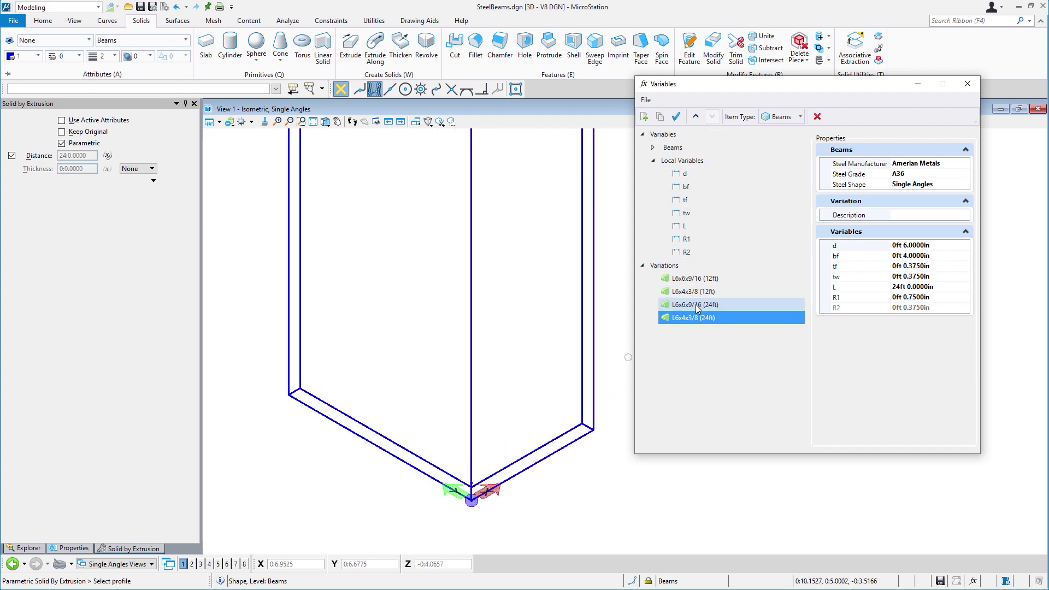
{"action": "left_click", "coordinate": [696, 304]}
{"action": "left_click", "coordinate": [676, 116]}
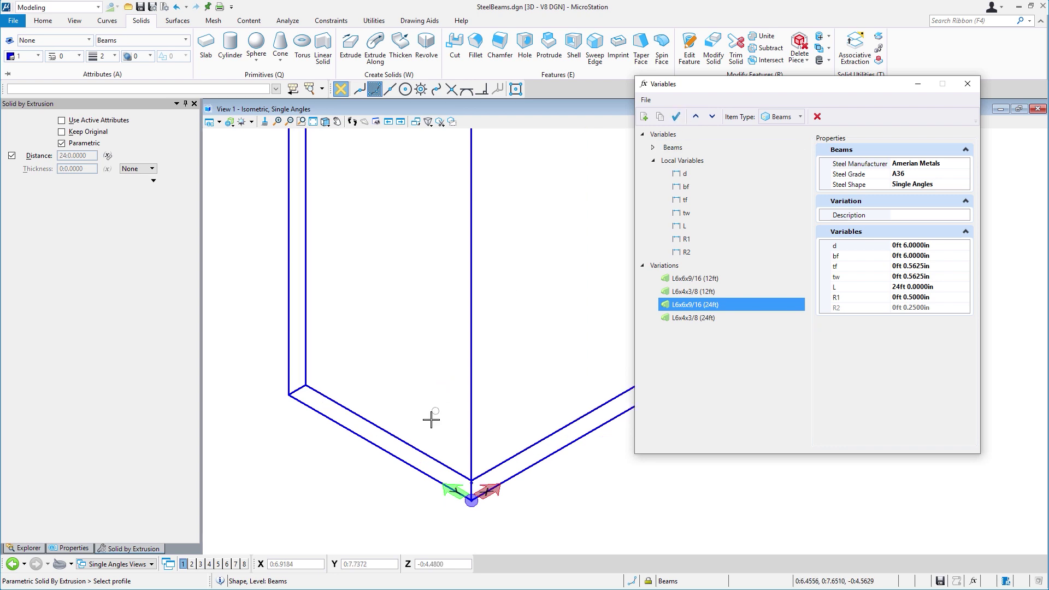
{"action": "scroll", "coordinate": [431, 419], "scroll_direction": "down", "scroll_amount": 5}
{"action": "left_click", "coordinate": [692, 318]}
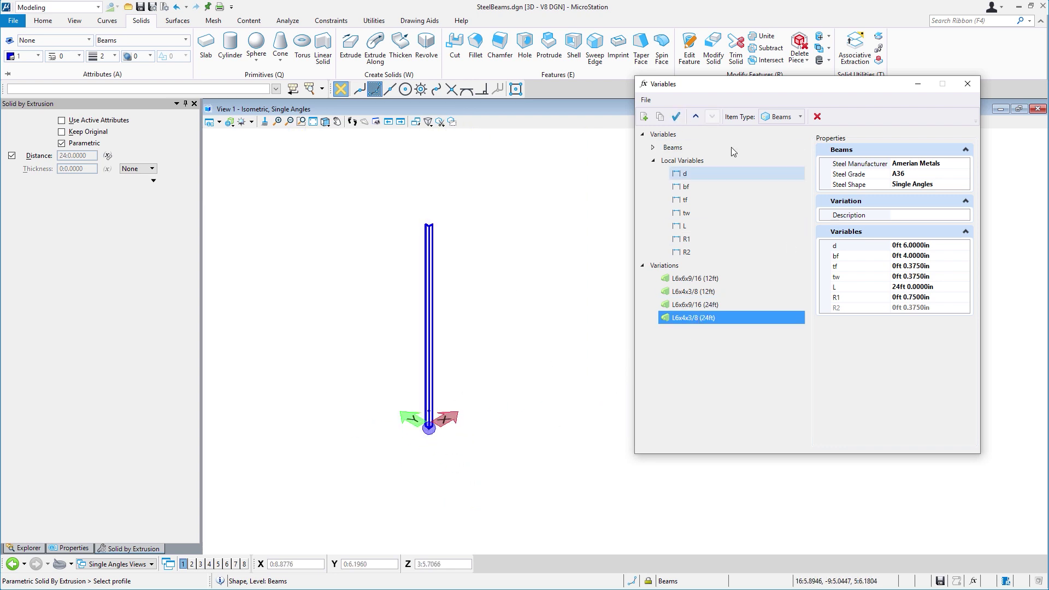
{"action": "left_click", "coordinate": [693, 291]}
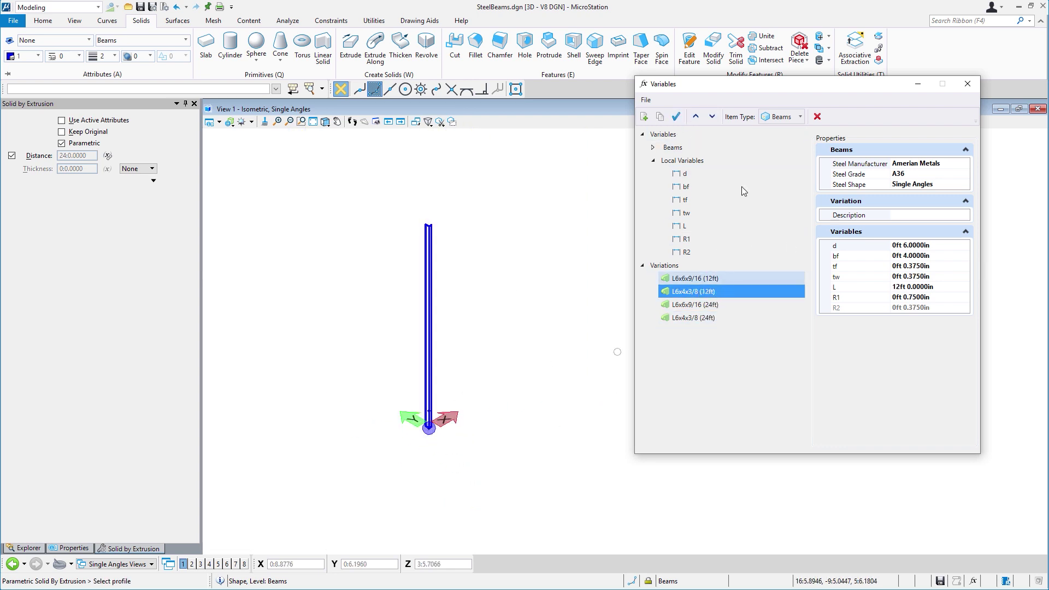
{"action": "left_click", "coordinate": [676, 117]}
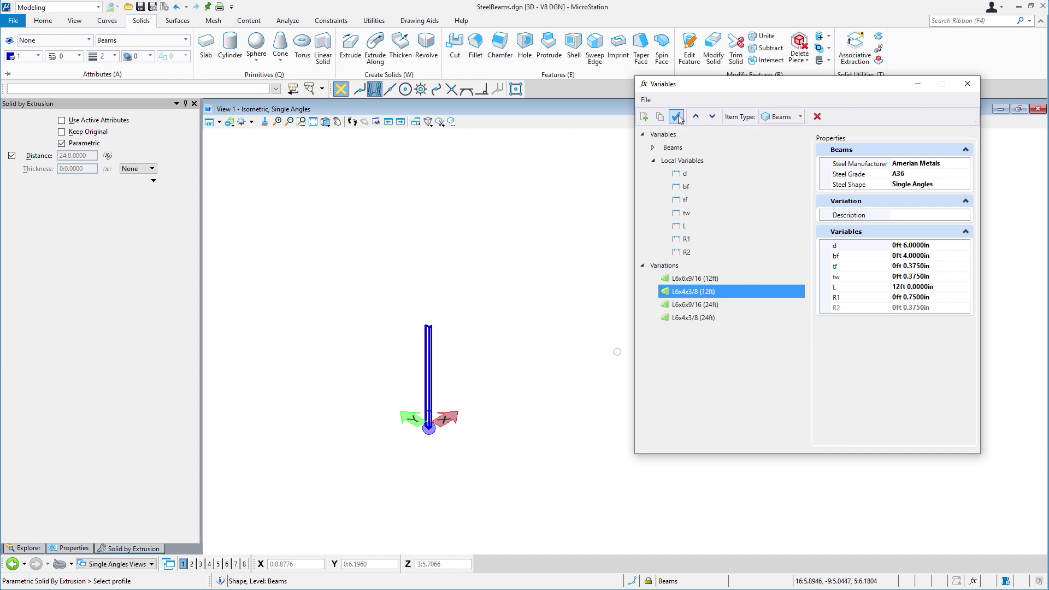
Fit the 12ft L6x4x3/8 angle solid in View 1 and move the Variables window aside.
{"action": "left_click", "coordinate": [313, 122]}
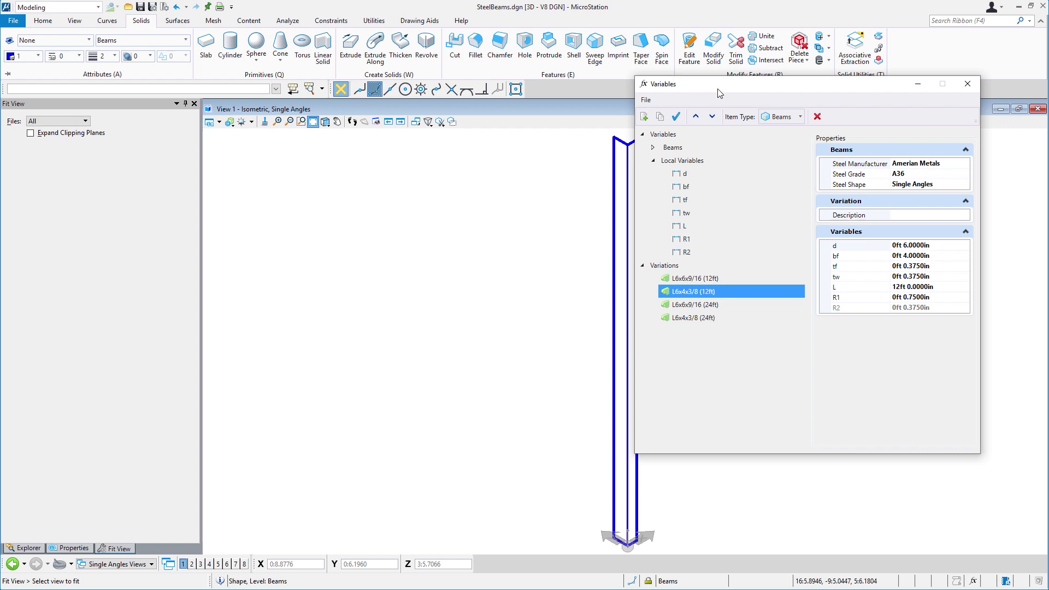
{"action": "left_click_drag", "start_coordinate": [718, 93], "coordinate": [766, 99]}
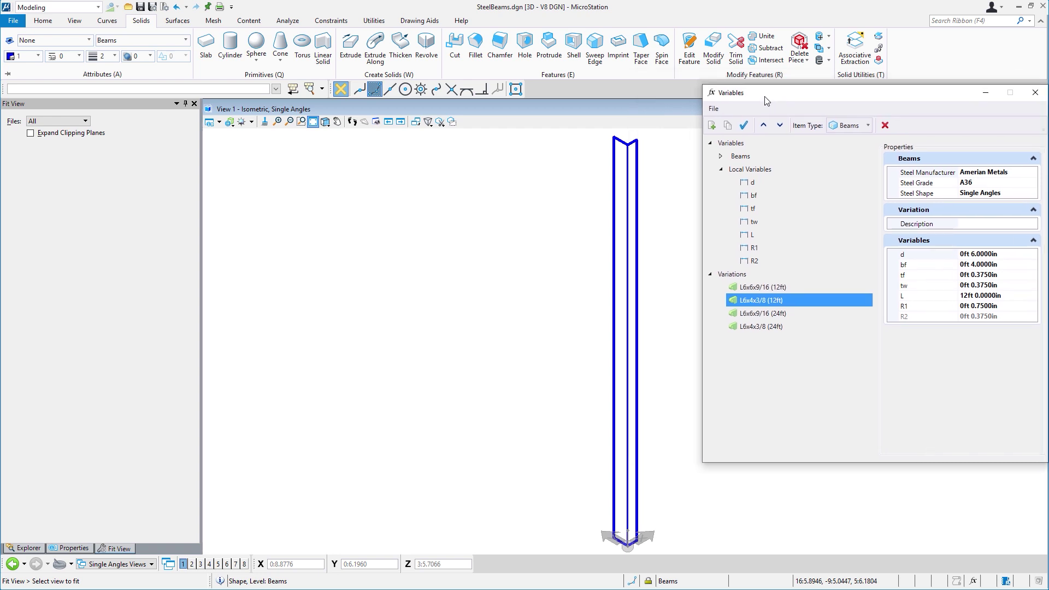